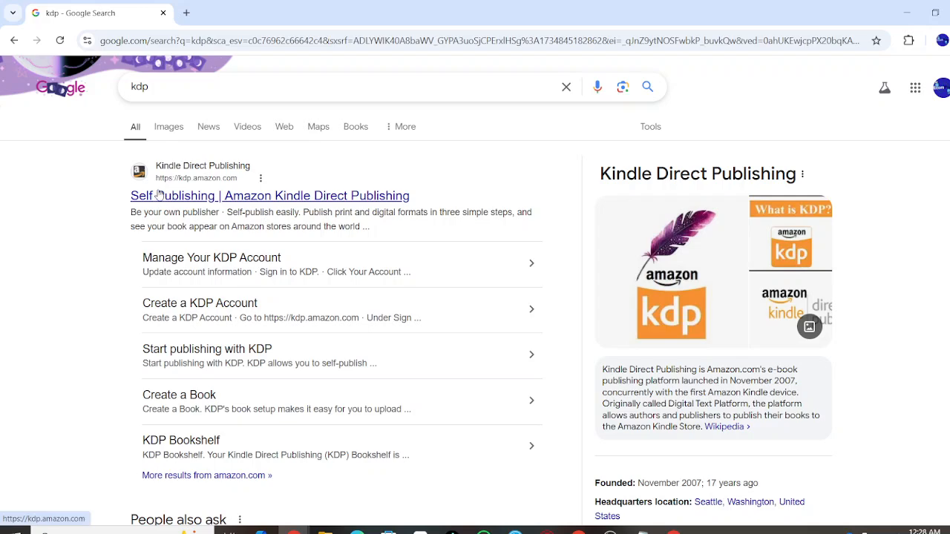
Step: Open the Amazon Kindle Direct Publishing website from the search results for kdp
scroll(168, 196, "up", 5)
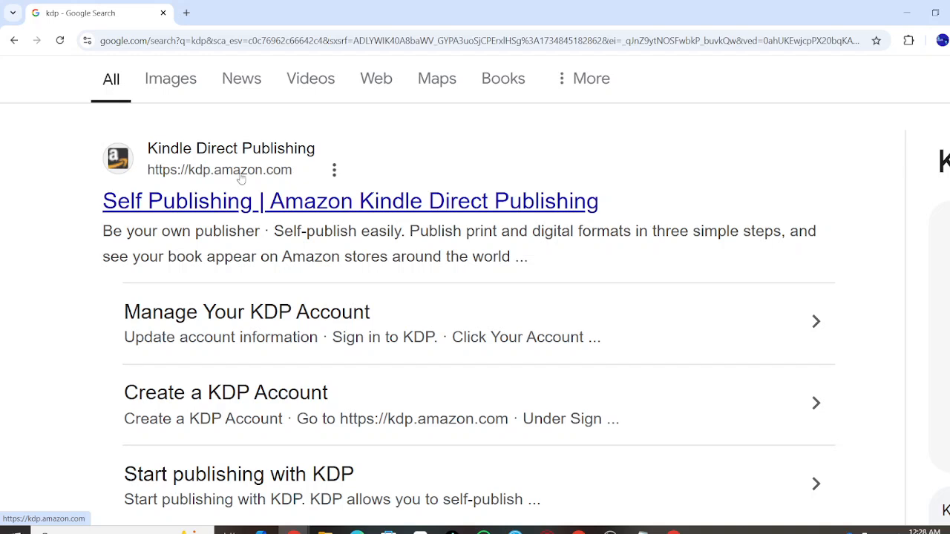
left_click(274, 197)
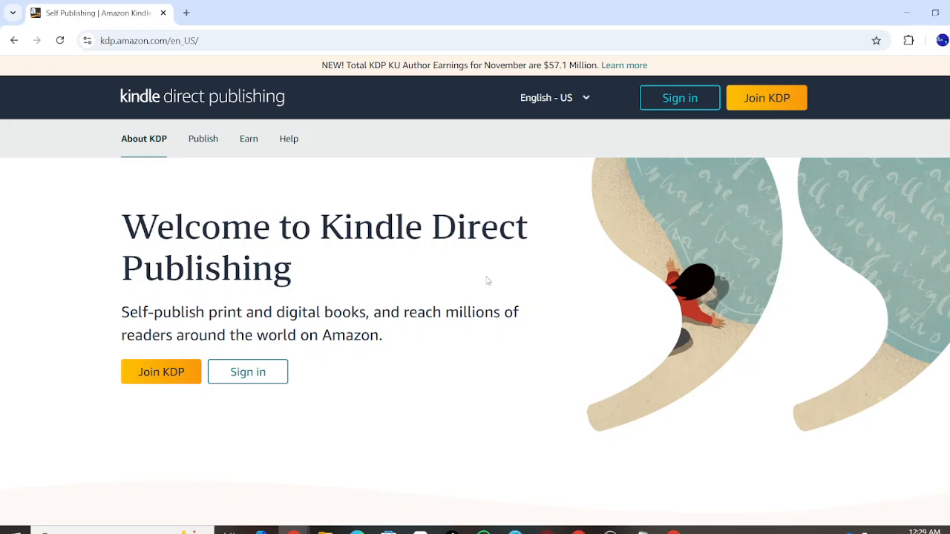
Step: Read through the KDP home page's sections on being your own publisher, eBook and print formats, and royalty earnings
scroll(488, 280, "down", 2)
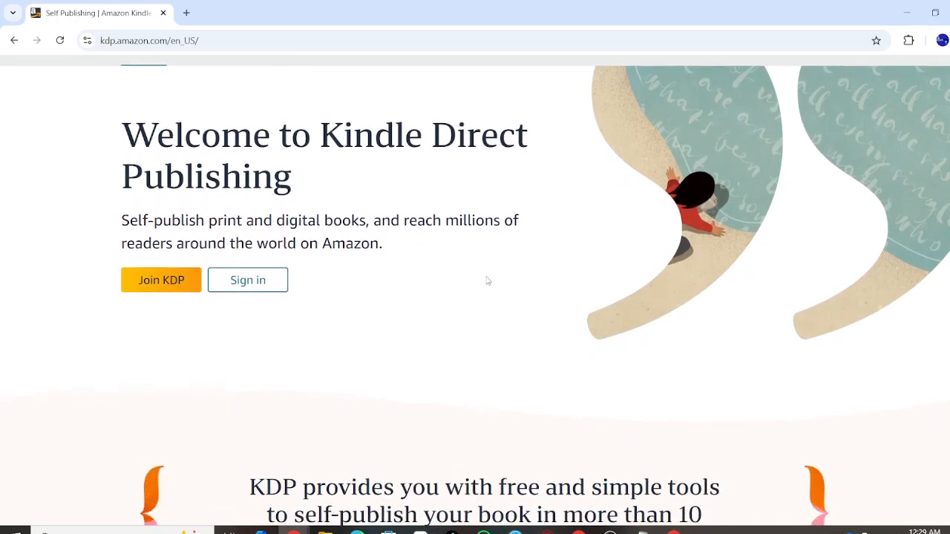
scroll(486, 282, "up", 1)
scroll(486, 280, "up", 1)
scroll(486, 279, "down", 2)
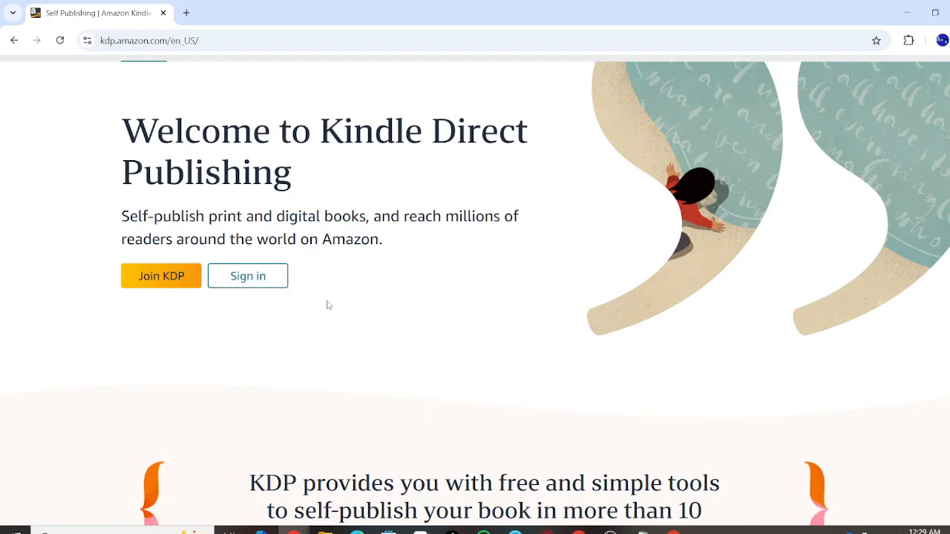
scroll(327, 303, "down", 2)
scroll(326, 304, "down", 4)
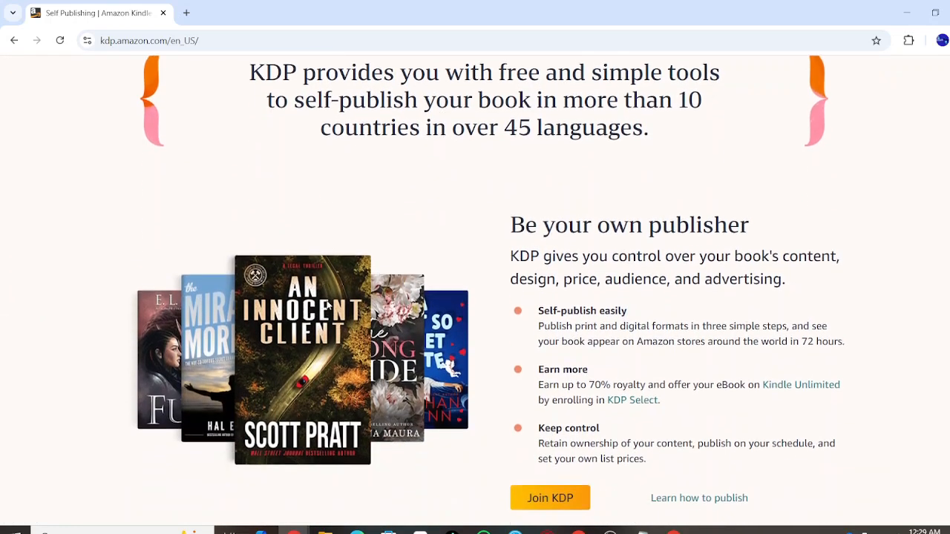
scroll(326, 303, "down", 5)
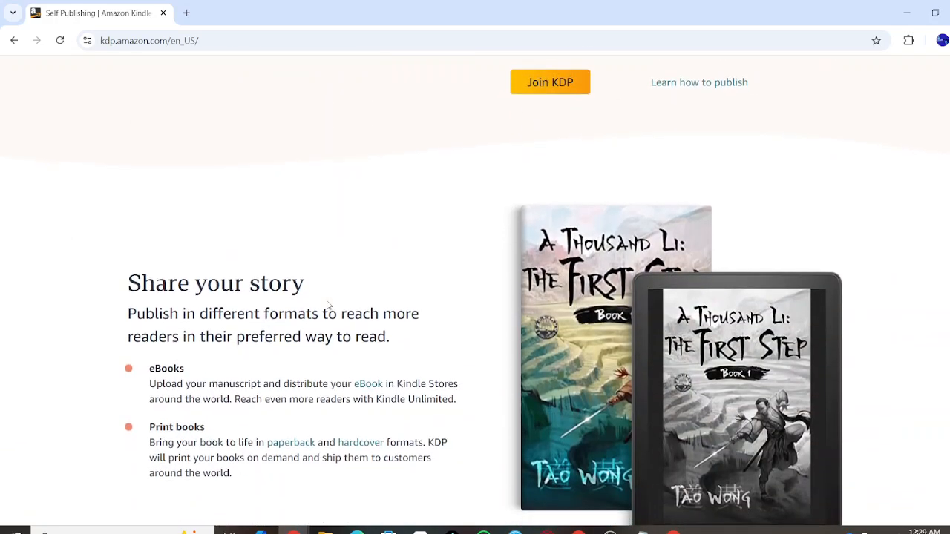
scroll(327, 303, "down", 1)
scroll(214, 308, "up", 5, "ctrl")
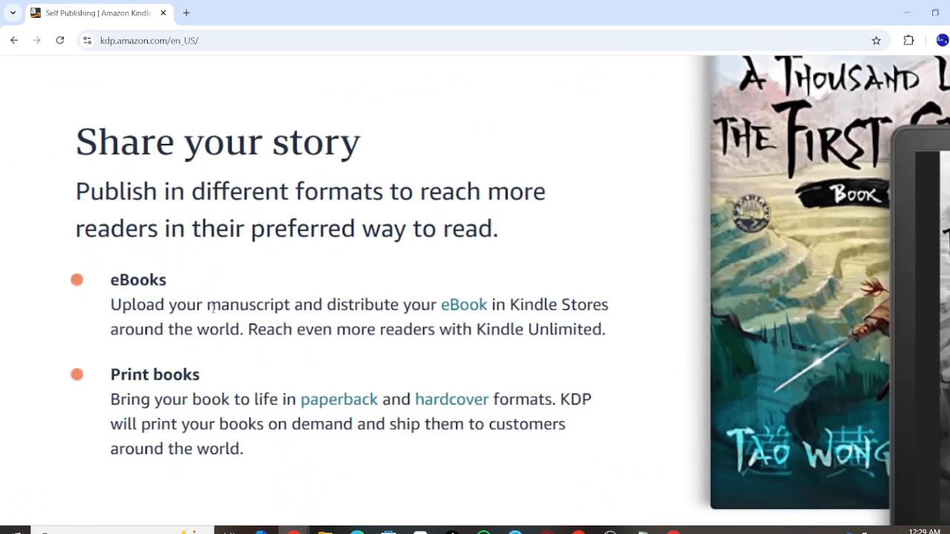
scroll(213, 309, "down", 5, "ctrl")
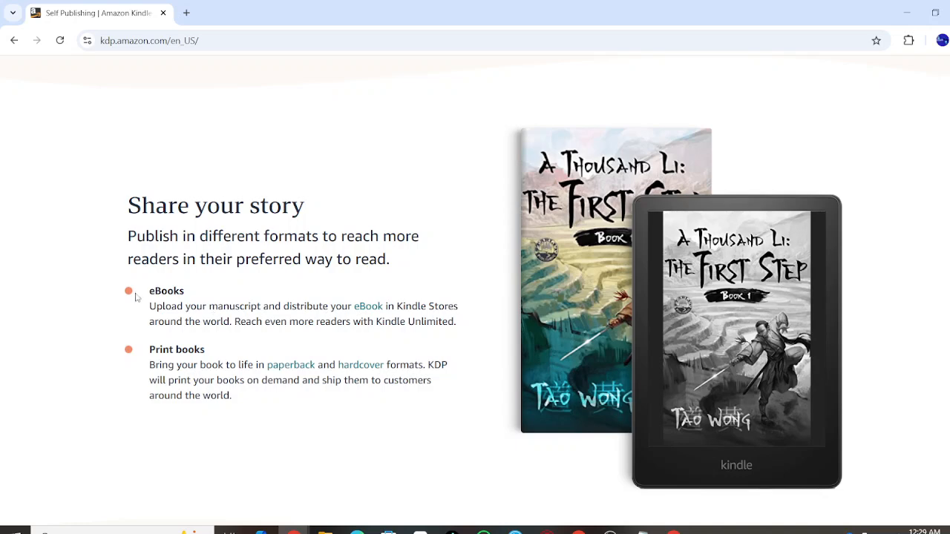
scroll(64, 433, "down", 6)
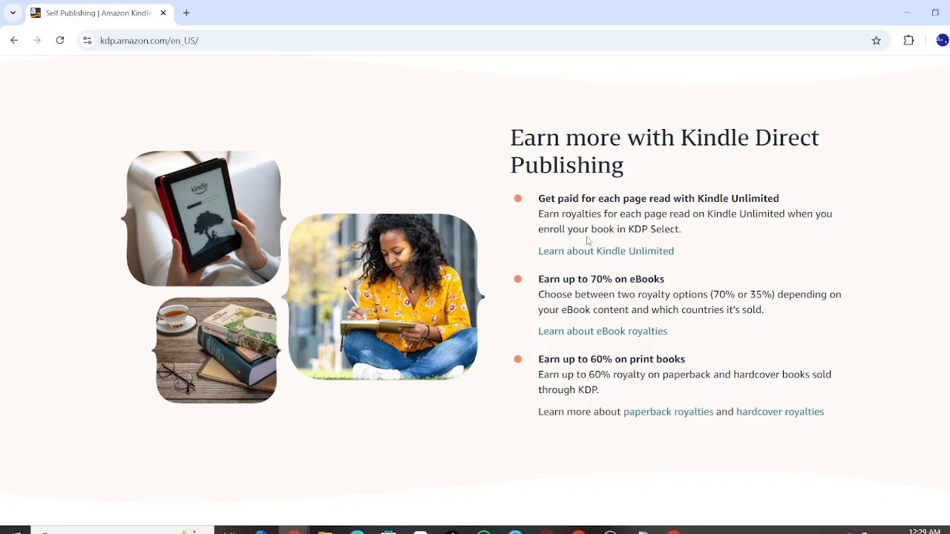
scroll(626, 229, "up", 5)
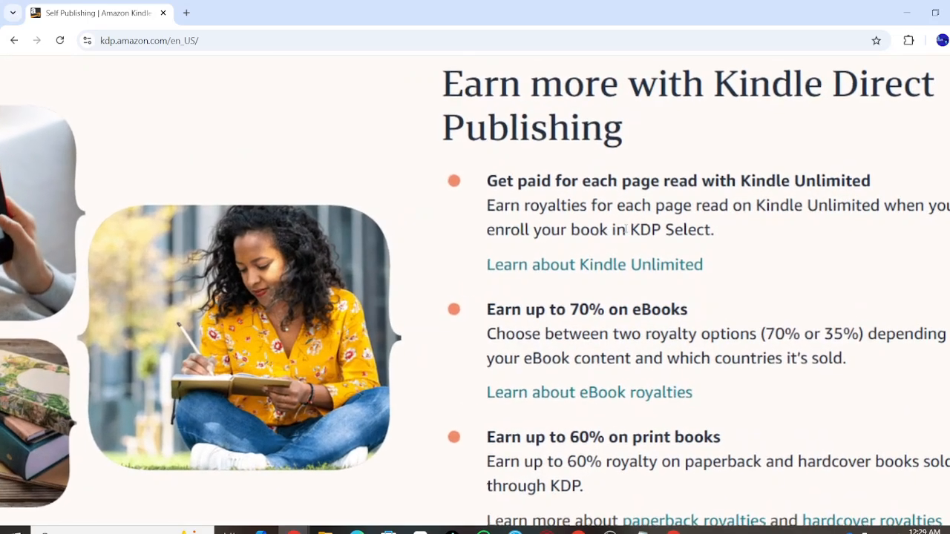
scroll(627, 229, "down", 2)
scroll(626, 229, "down", 3)
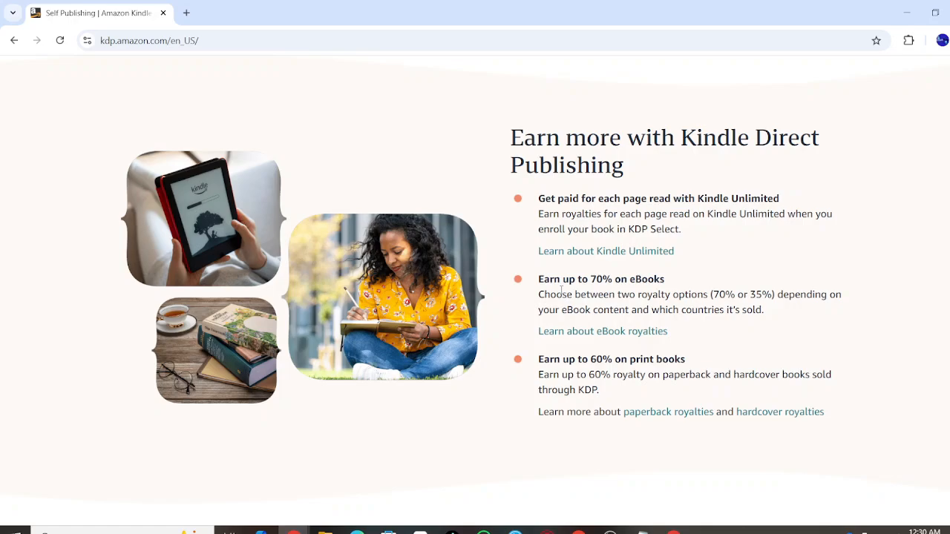
scroll(561, 290, "down", 10)
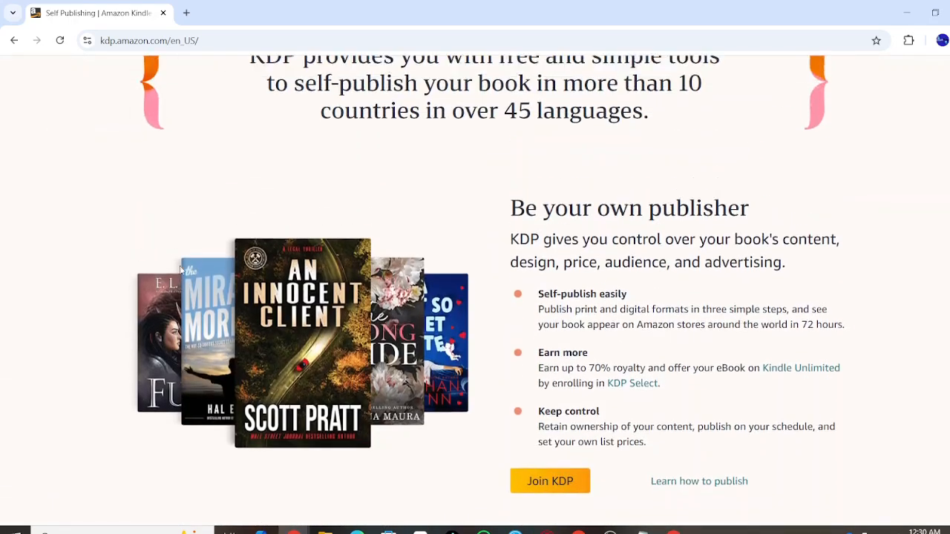
Step: Go to the KDP sign-in page from the welcome section of the home page
scroll(475, 290, "up", 10)
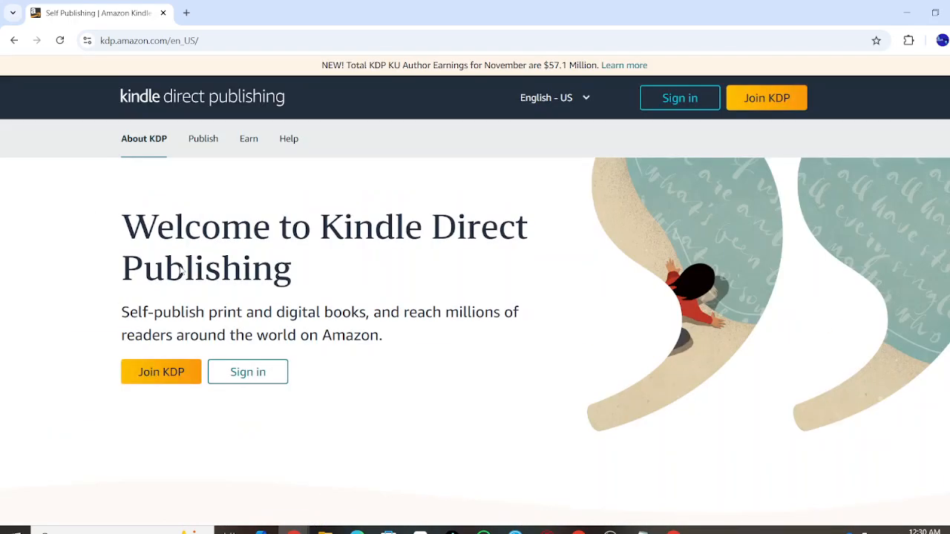
left_click(236, 375)
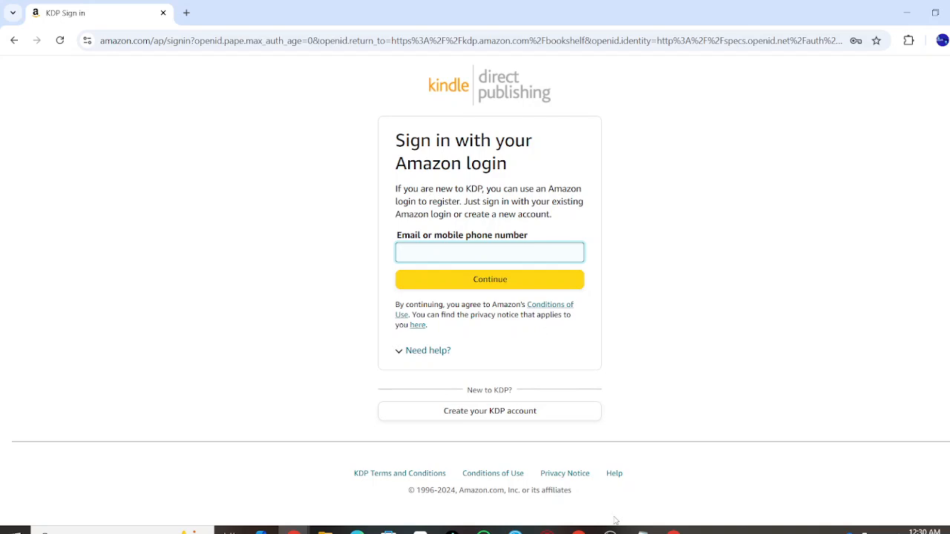
mouse_move(610, 530)
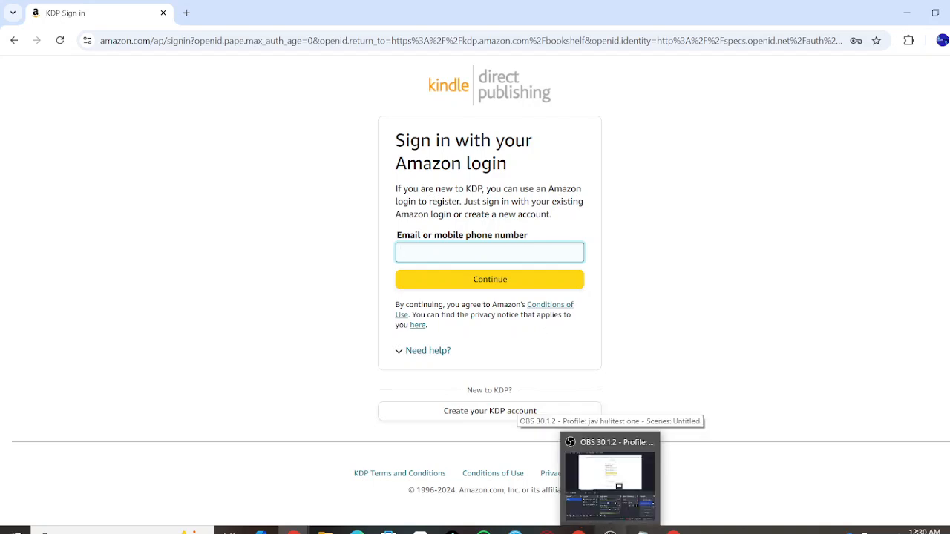
left_click(615, 483)
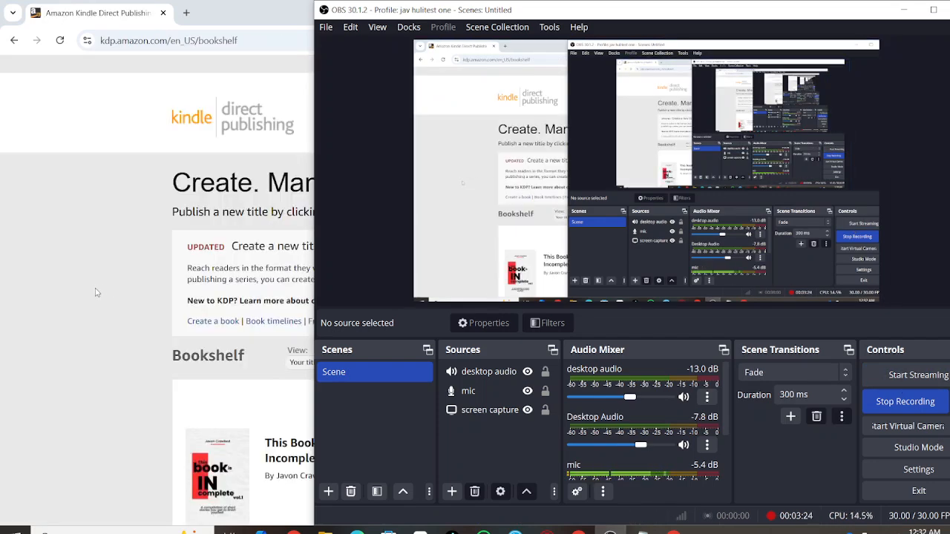
left_click(93, 291)
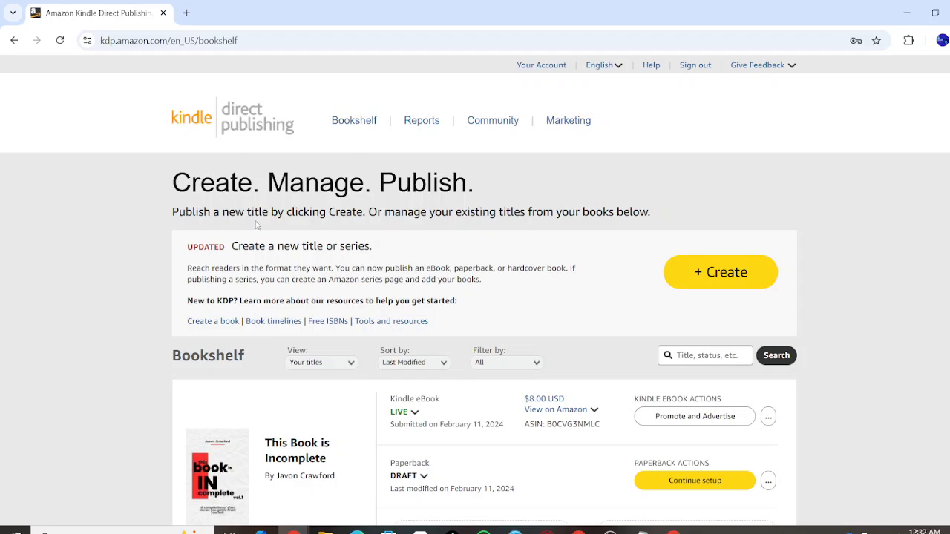
Step: Examine the Bookshelf page, including the listed titles and the section on creating a new title or series
scroll(115, 341, "down", 7)
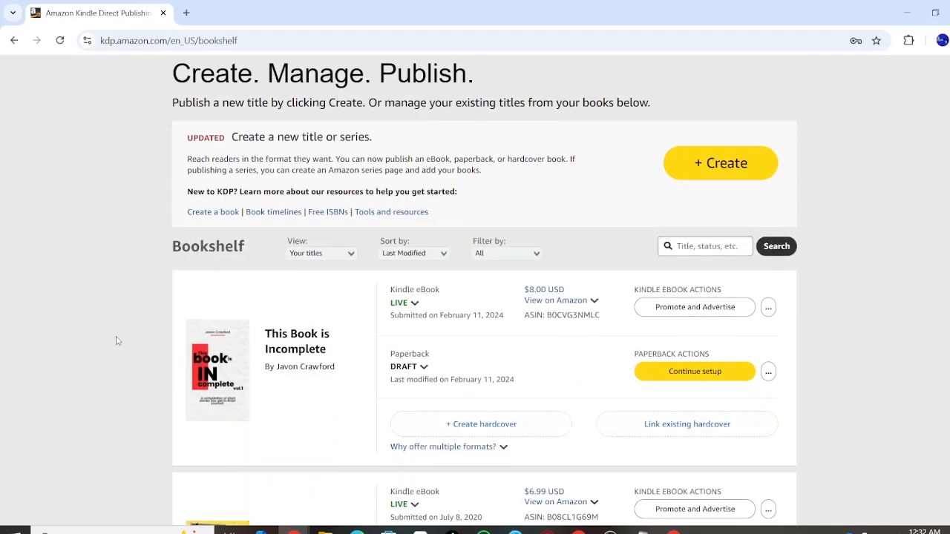
scroll(116, 341, "up", 4)
scroll(116, 341, "up", 2)
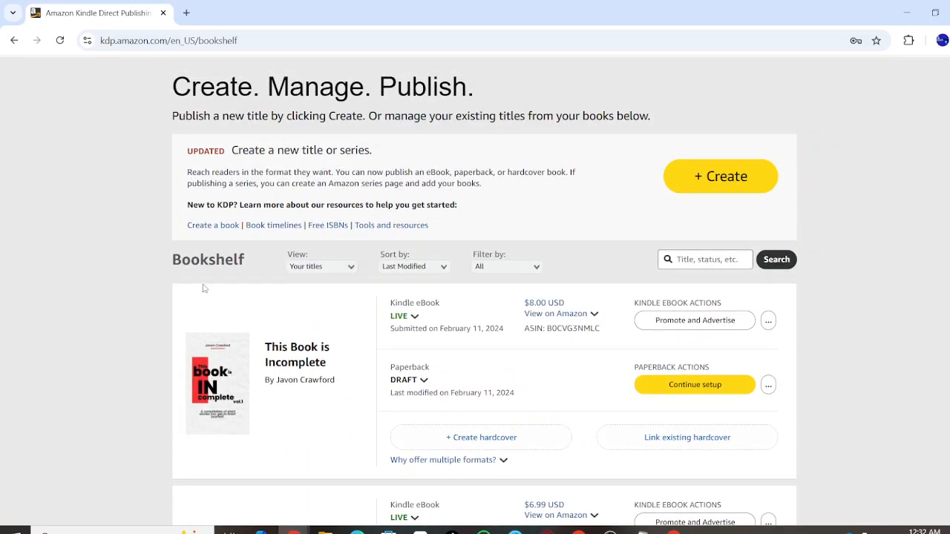
scroll(205, 287, "up", 2)
scroll(204, 283, "up", 3)
scroll(203, 283, "up", 1)
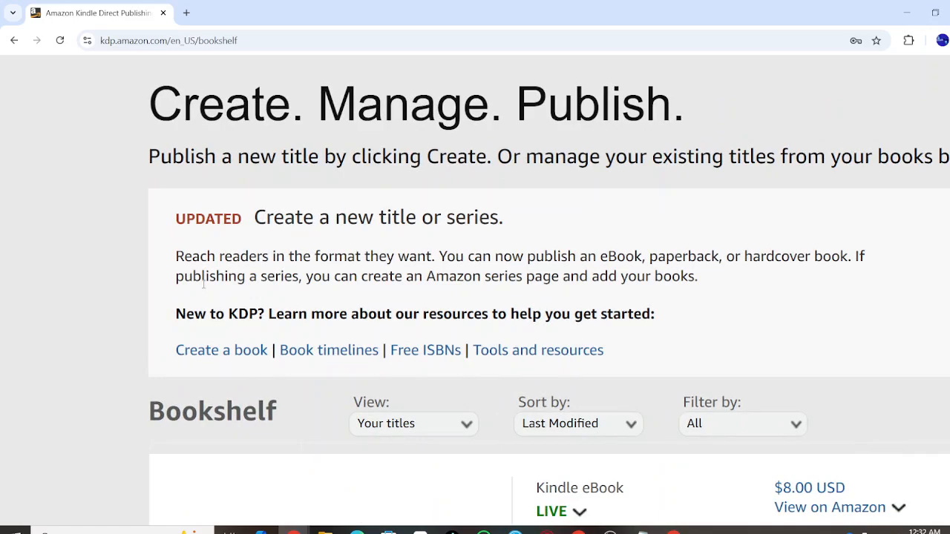
scroll(204, 283, "up", 1)
scroll(203, 283, "right", 2)
scroll(204, 284, "right", 2)
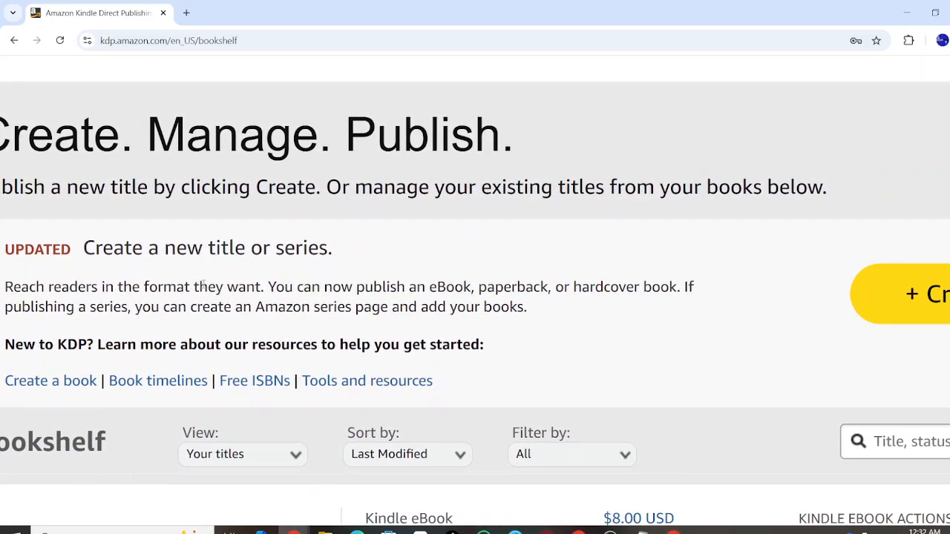
scroll(204, 285, "left", 2)
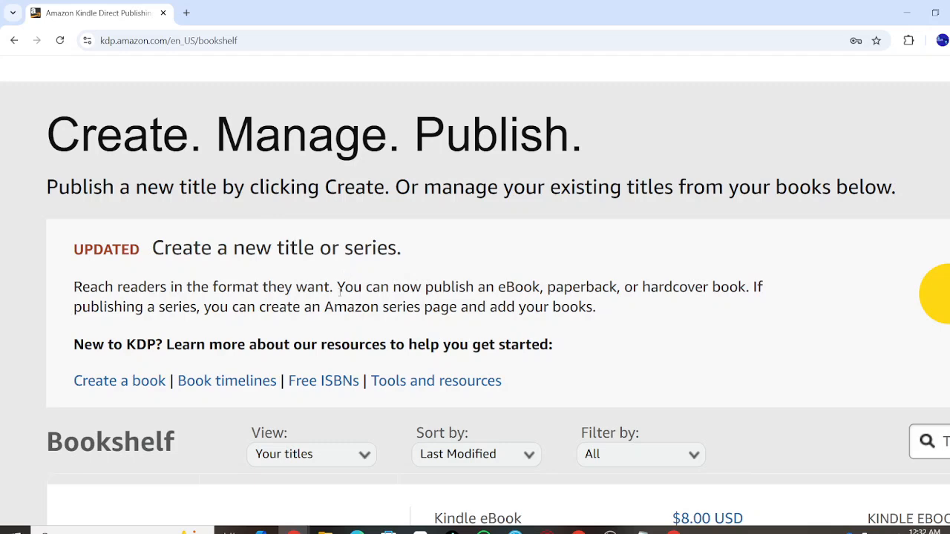
Step: Start creating a new title from the Bookshelf page
scroll(255, 333, "up", 1)
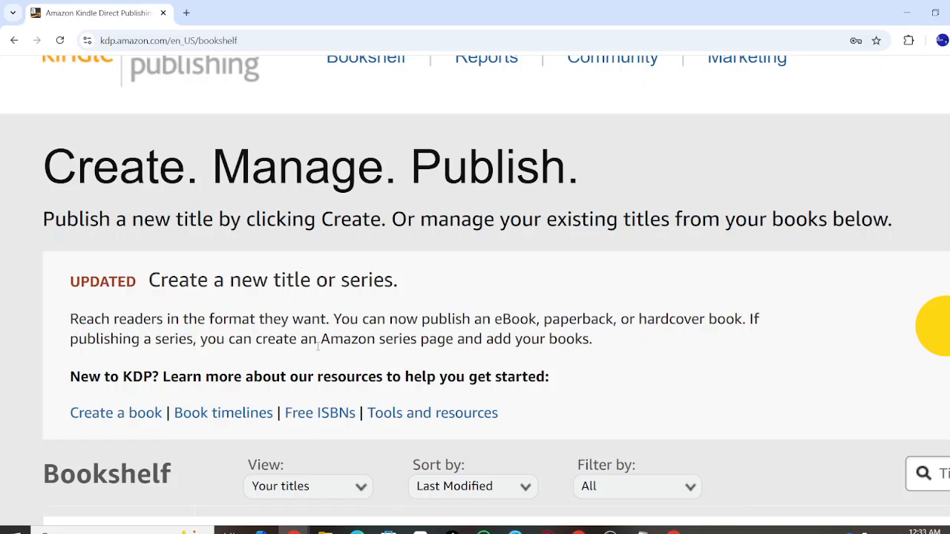
scroll(318, 346, "right", 1)
scroll(317, 346, "right", 3)
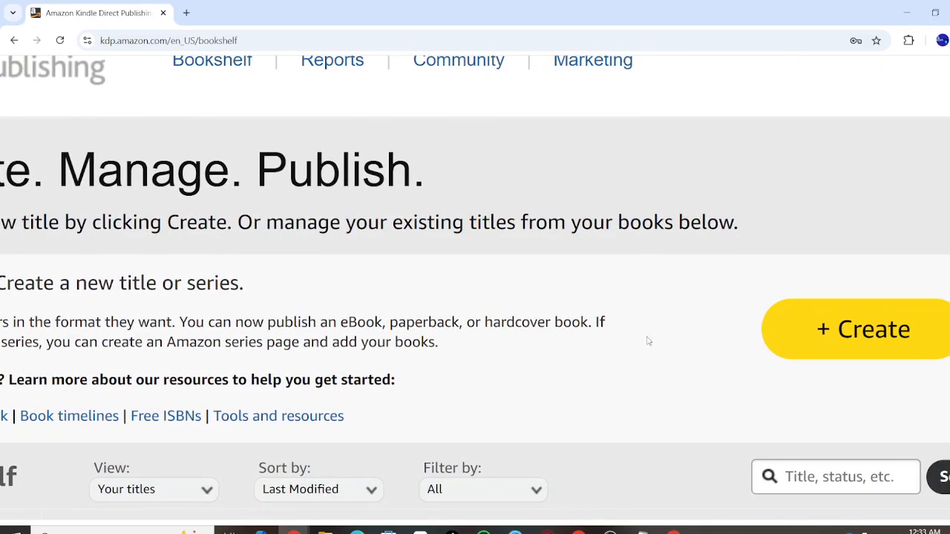
left_click(855, 331)
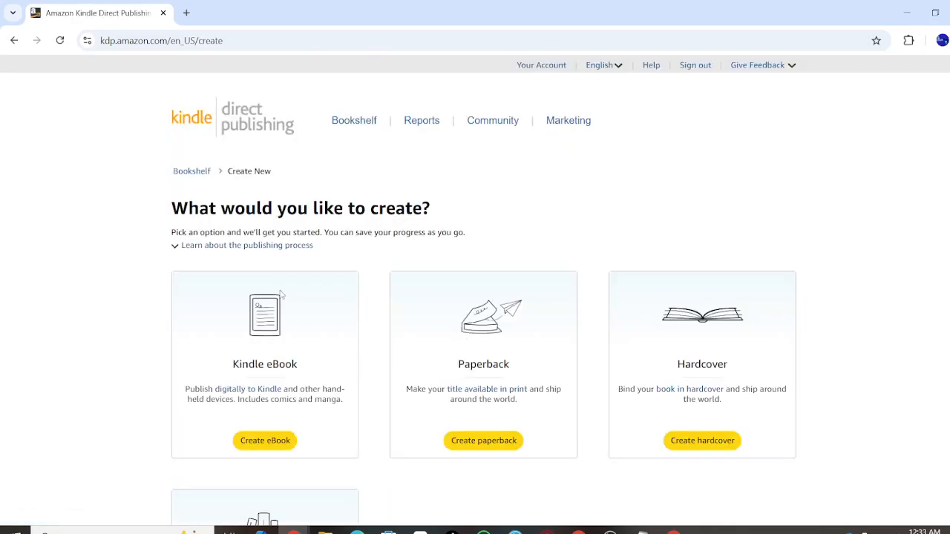
Step: Compare the available creation options: Kindle eBook, Paperback, Hardcover and Series page
scroll(245, 341, "down", 2)
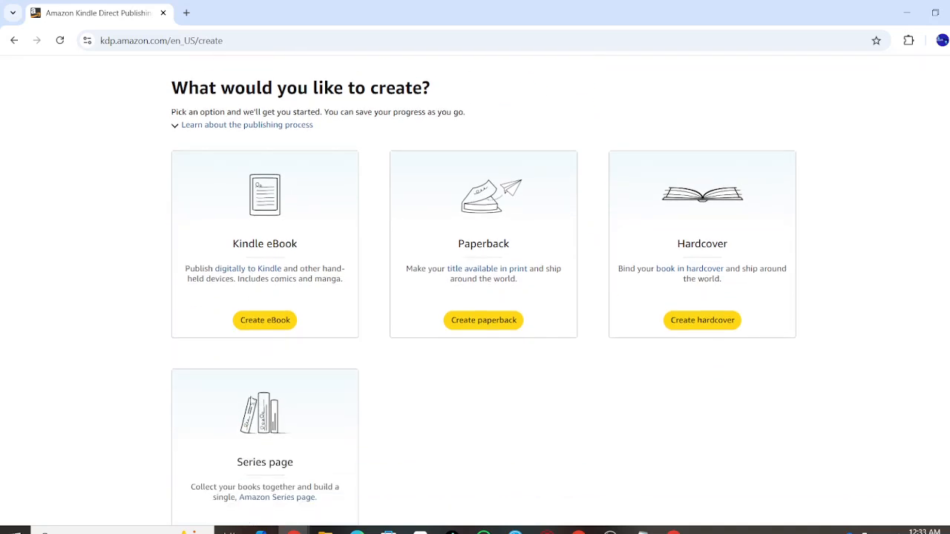
scroll(249, 268, "up", 5, "ctrl")
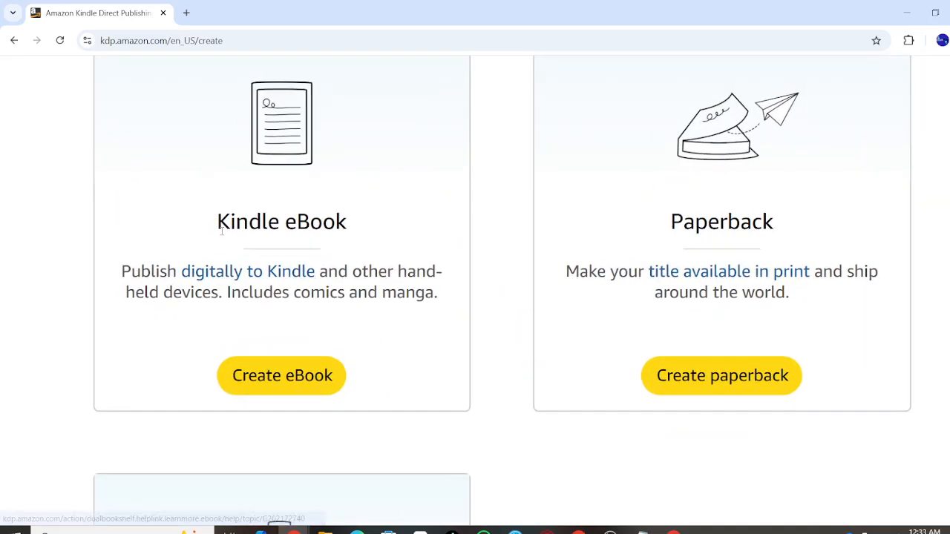
scroll(322, 341, "right", 2)
scroll(323, 341, "right", 1)
scroll(623, 259, "right", 4)
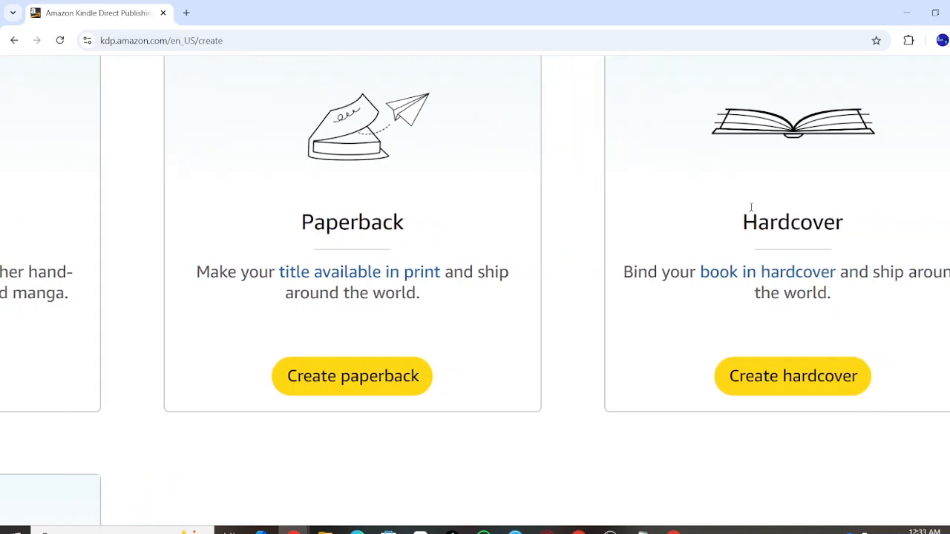
scroll(725, 212, "right", 1)
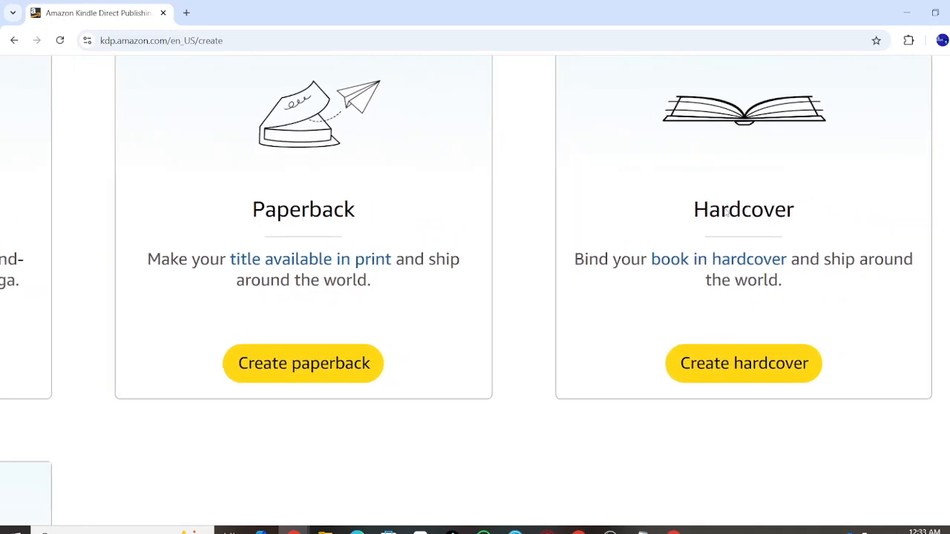
scroll(727, 212, "right", 1)
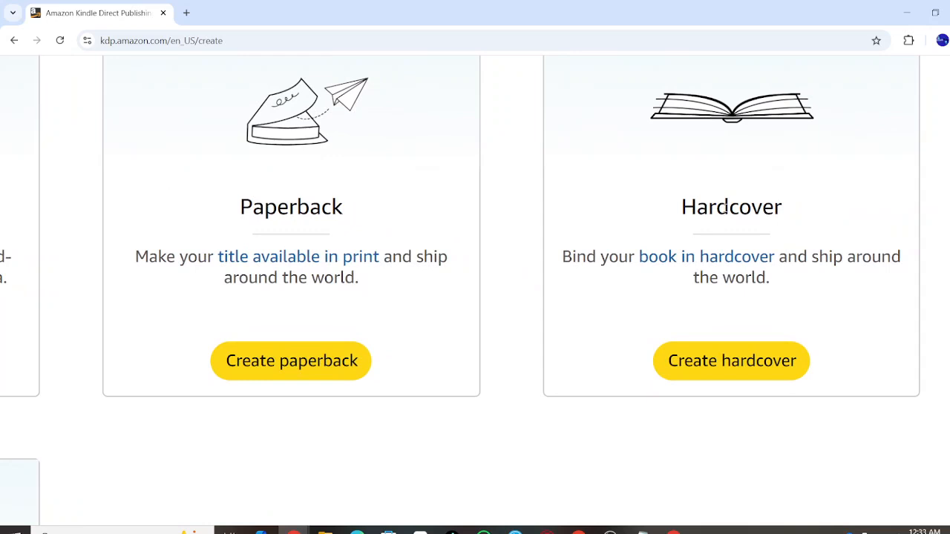
scroll(711, 240, "down", 6)
scroll(710, 241, "left", 5)
scroll(710, 241, "up", 4)
scroll(710, 241, "left", 1)
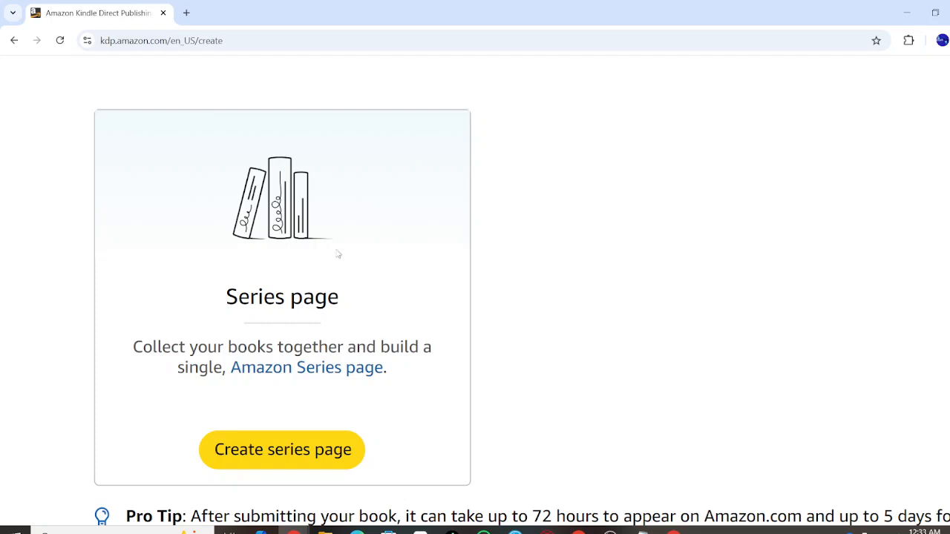
scroll(531, 362, "up", 1)
scroll(531, 362, "up", 1)
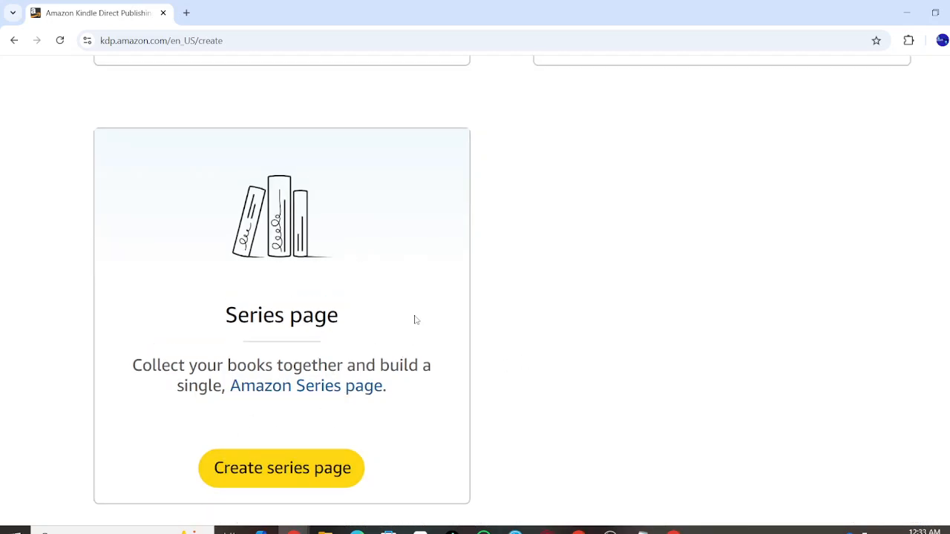
Step: Choose Kindle eBook as the format and open its new title setup
scroll(416, 319, "up", 5)
scroll(415, 319, "up", 3)
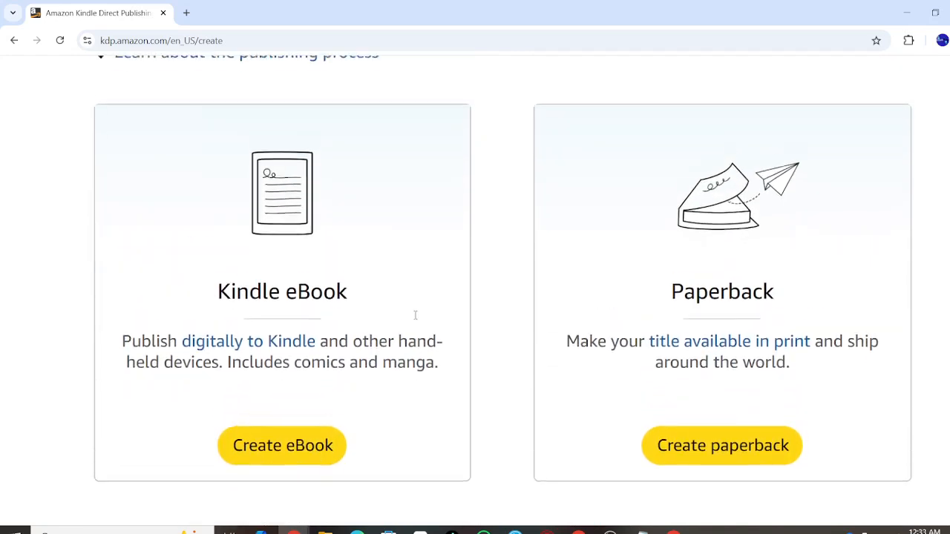
left_click(290, 461)
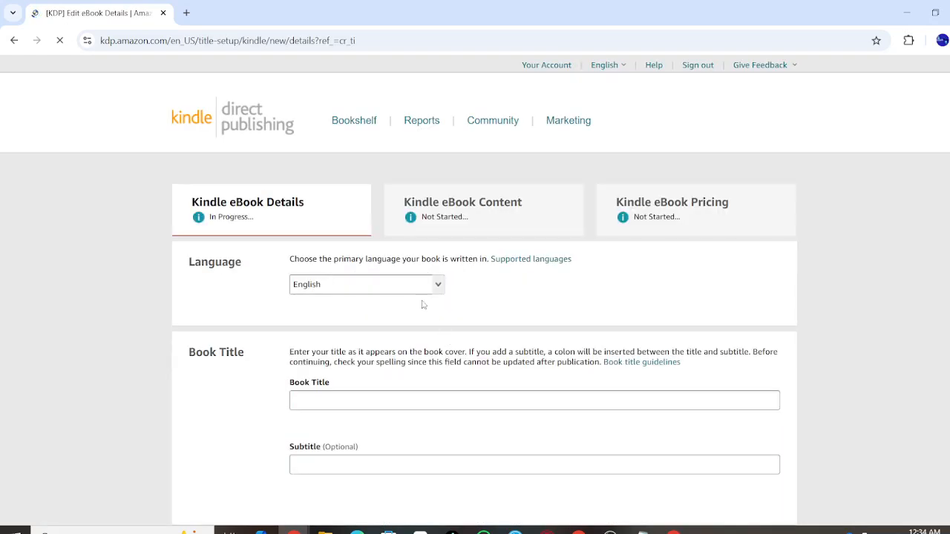
Step: Review the three eBook setup stages: Kindle eBook Details, Kindle eBook Content and Kindle eBook Pricing
scroll(473, 347, "down", 2)
scroll(474, 347, "up", 2)
scroll(300, 250, "up", 5)
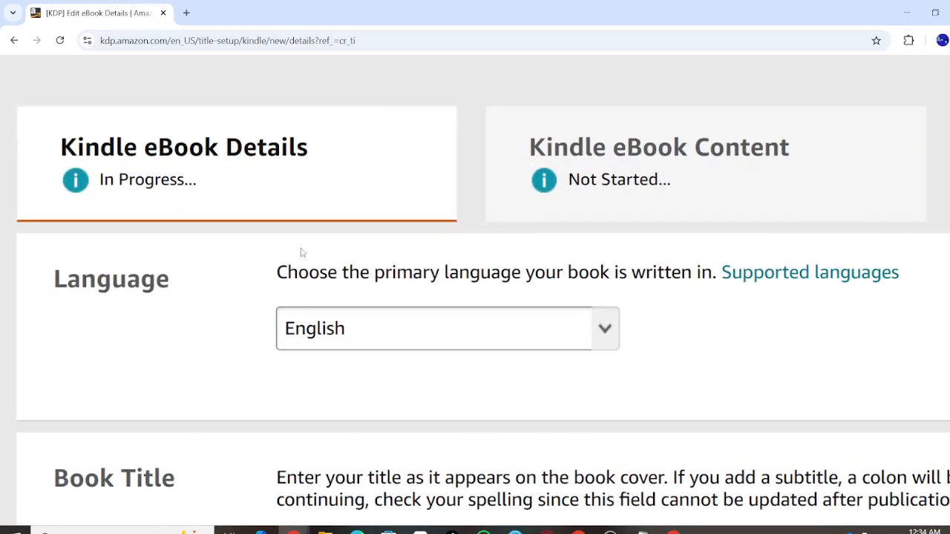
scroll(318, 258, "right", 3)
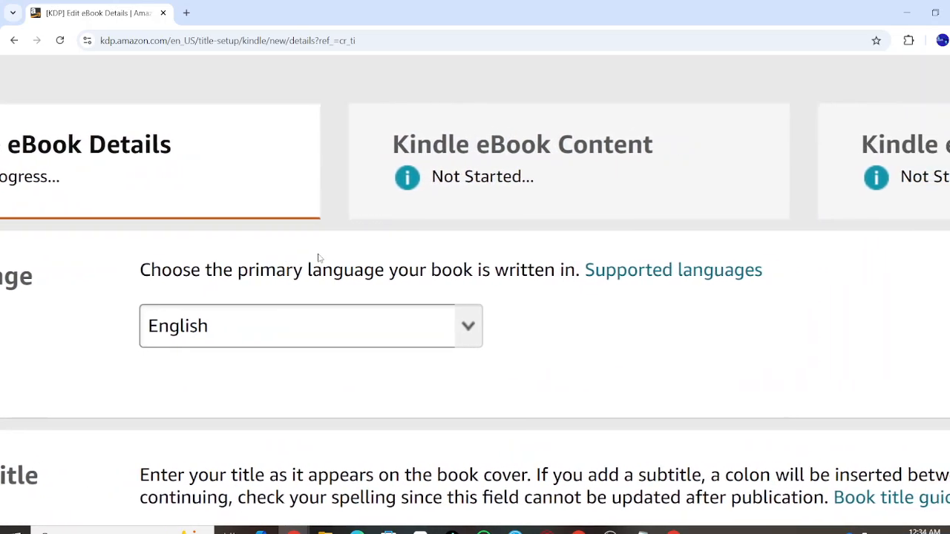
scroll(318, 258, "right", 3)
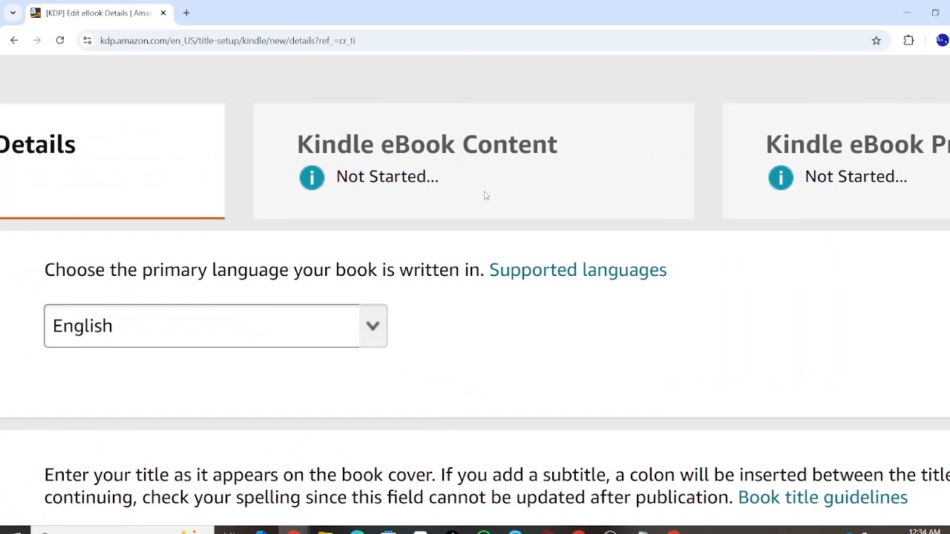
scroll(486, 195, "right", 6)
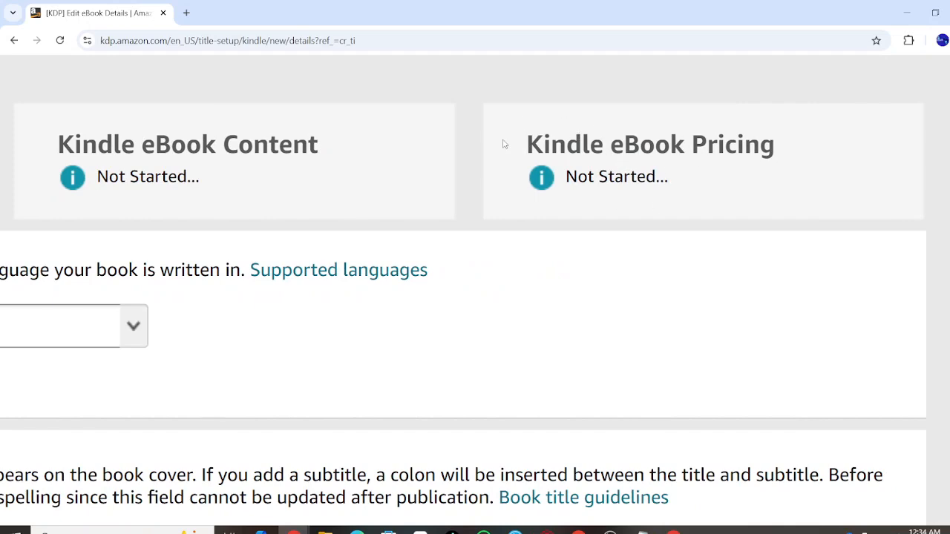
scroll(542, 148, "left", 4)
scroll(542, 149, "left", 12)
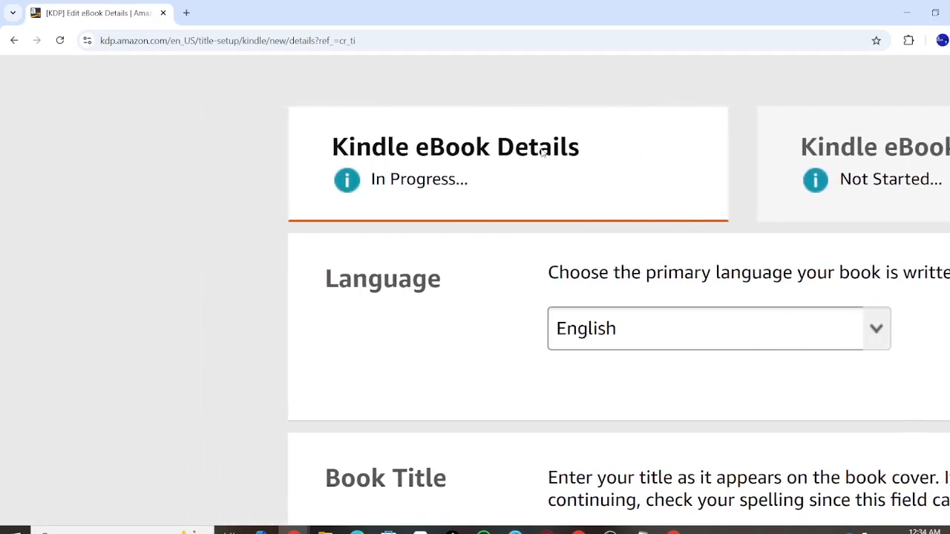
scroll(447, 135, "right", 4)
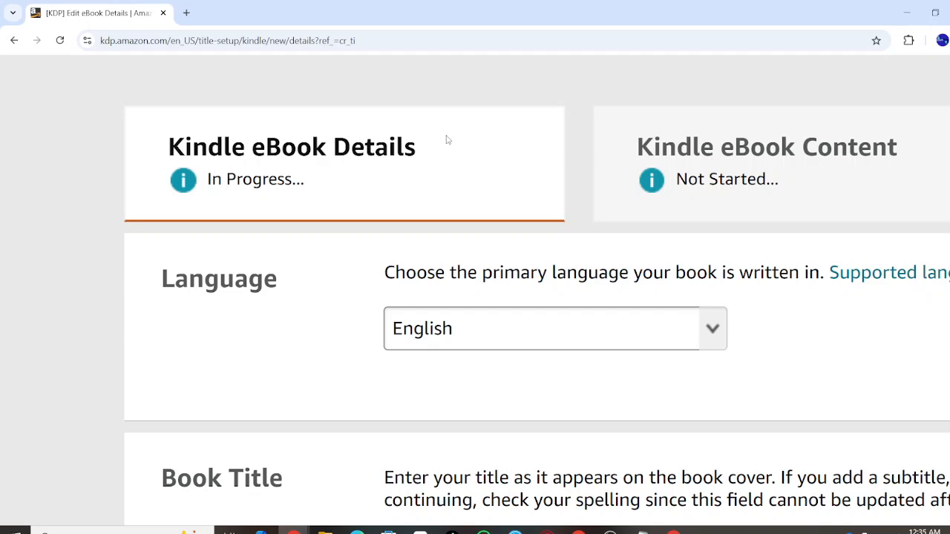
scroll(483, 207, "right", 5)
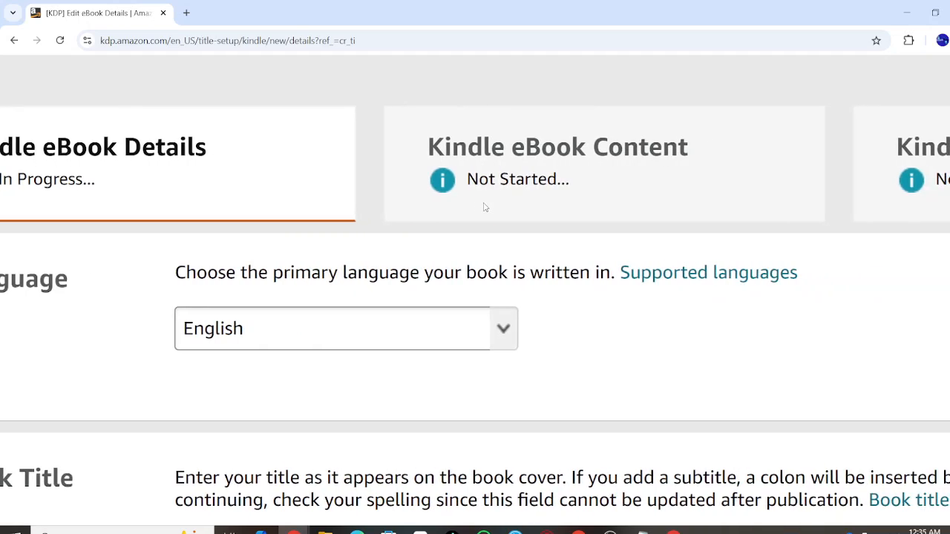
scroll(484, 207, "left", 1)
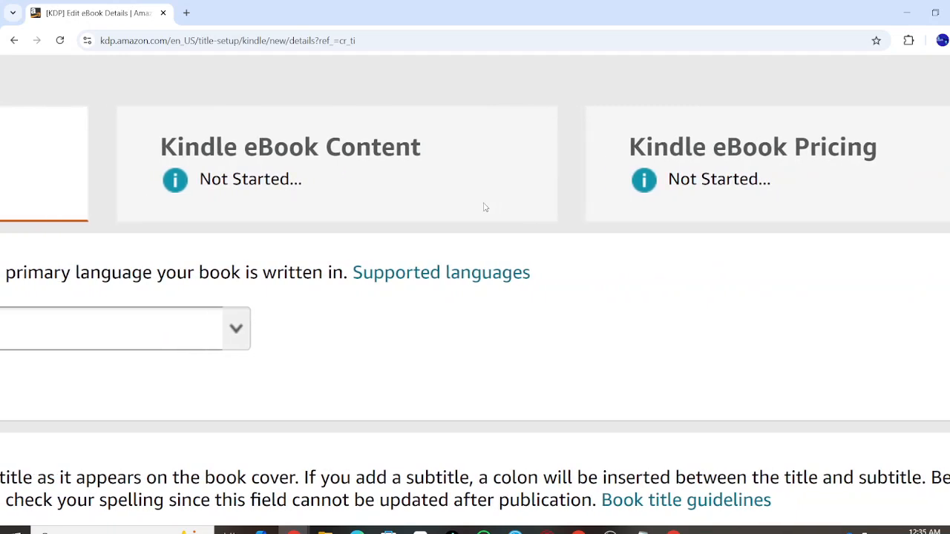
scroll(484, 207, "down", 2)
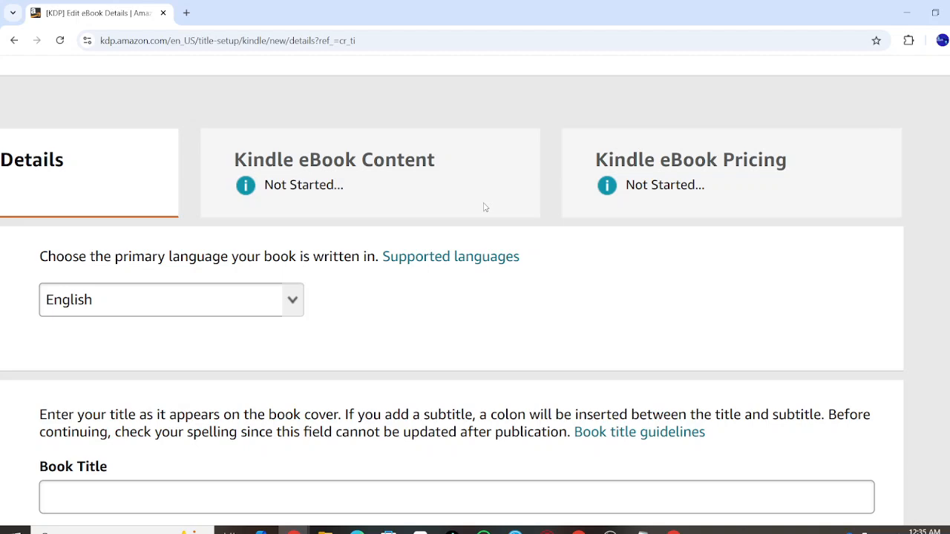
scroll(484, 207, "left", 3)
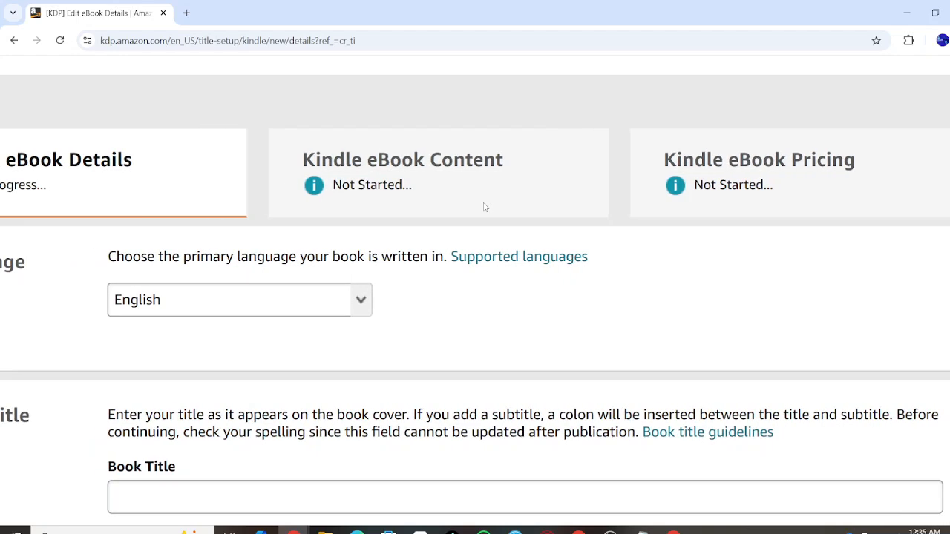
scroll(484, 207, "left", 1)
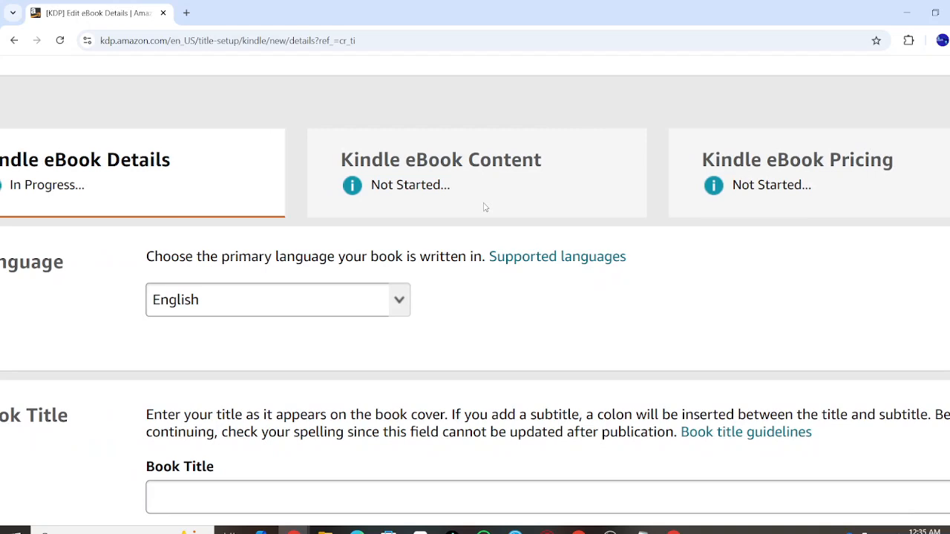
scroll(490, 206, "left", 2)
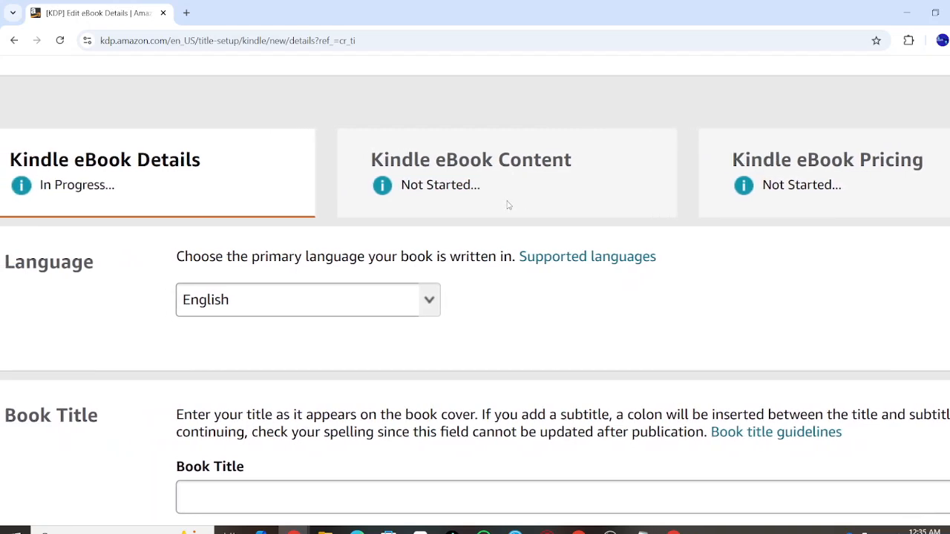
Step: Examine the eBook details fields from Language and Book Title through Series, Edition Number, Author, Contributors and Description
scroll(476, 297, "down", 3)
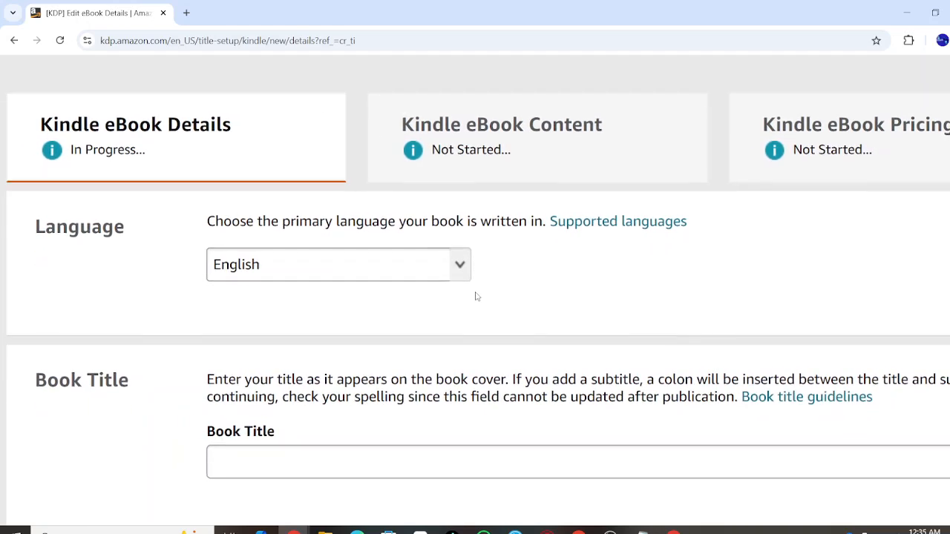
scroll(476, 297, "down", 3)
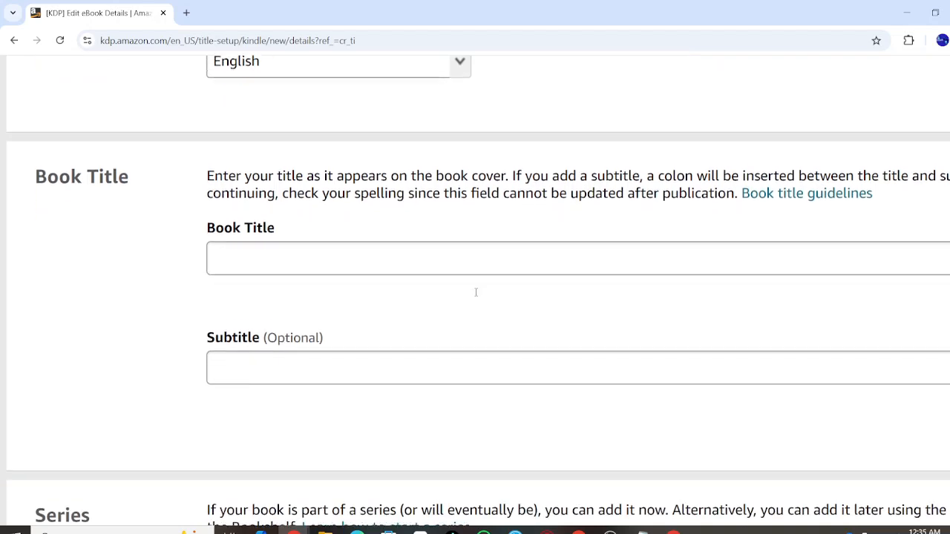
scroll(476, 297, "down", 3)
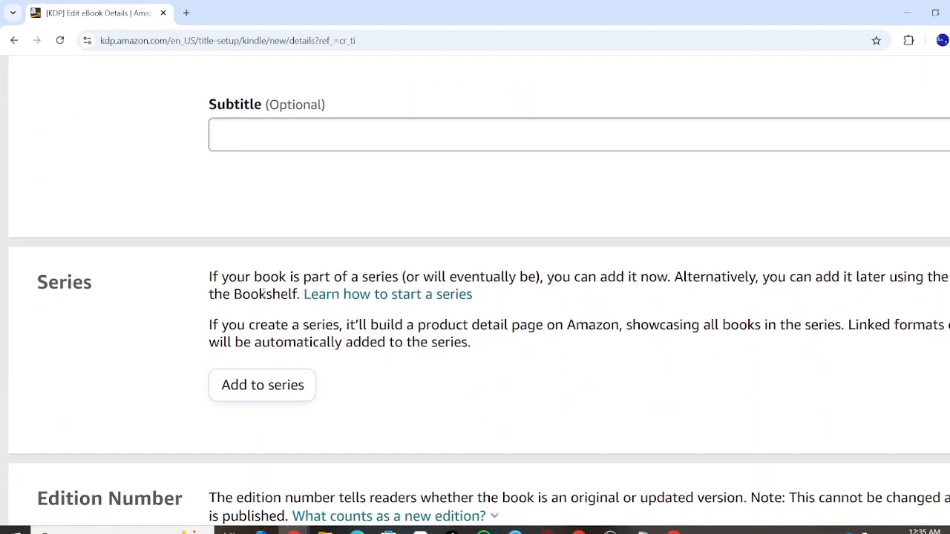
scroll(496, 339, "right", 2)
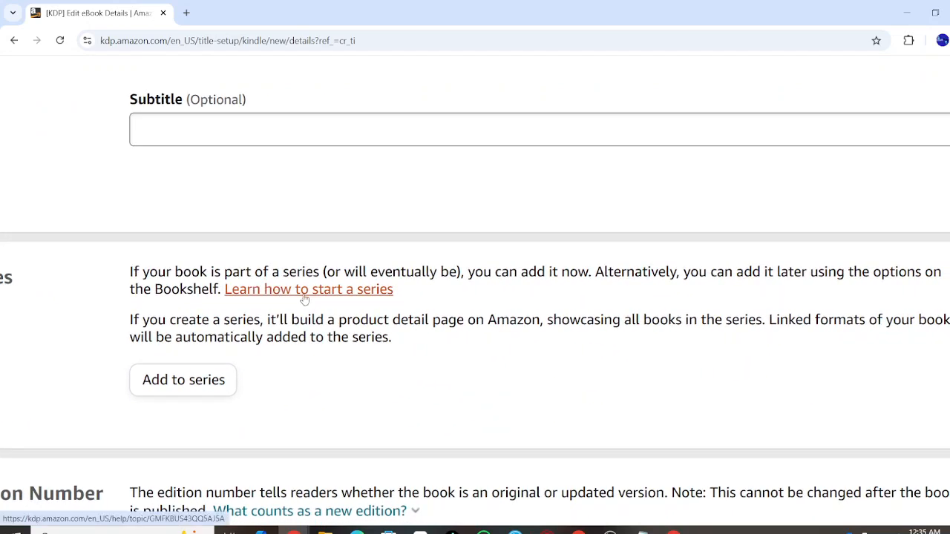
scroll(436, 342, "down", 1)
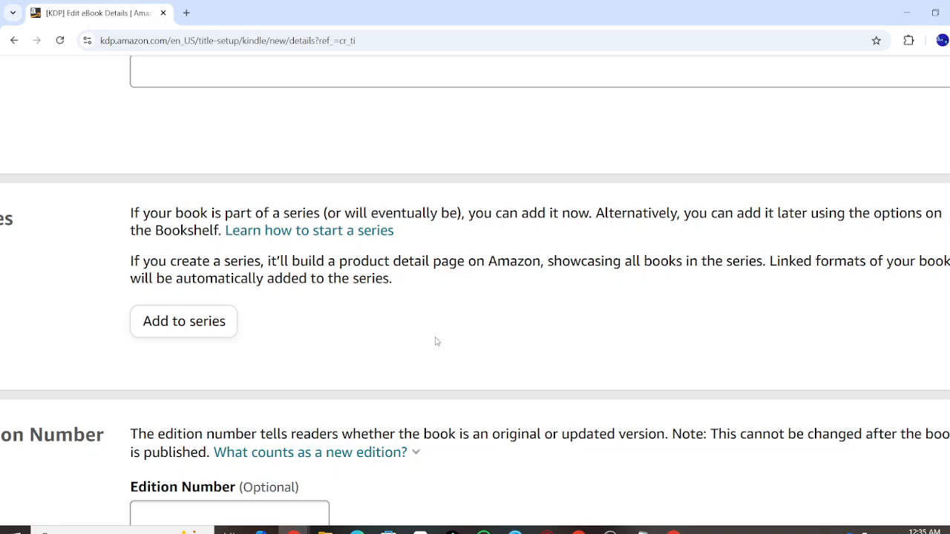
scroll(437, 342, "down", 3)
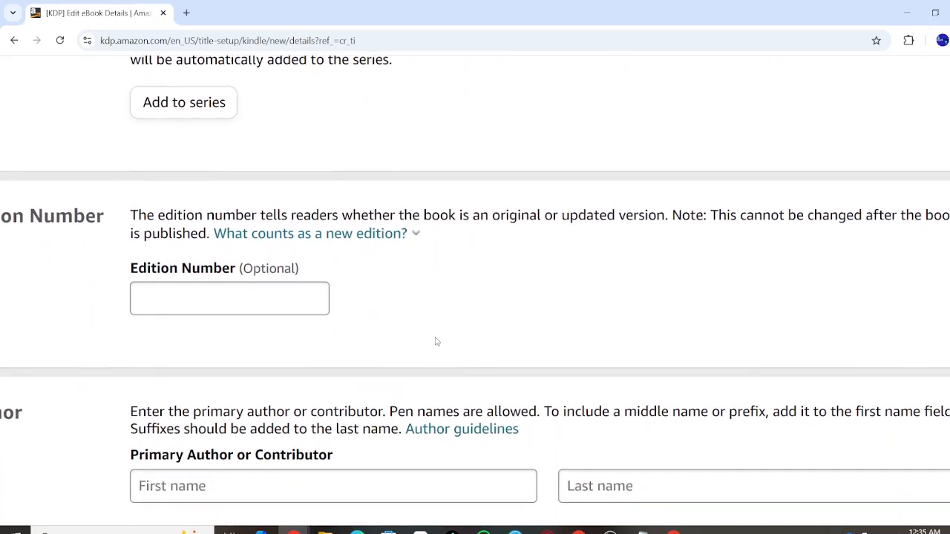
key("ctrl+minus")
key("ctrl+minus")
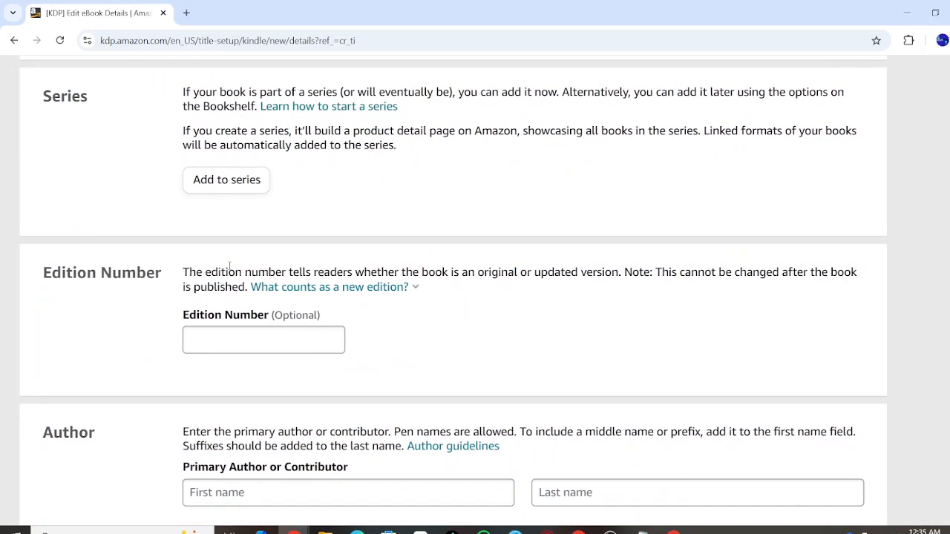
scroll(229, 267, "down", 4)
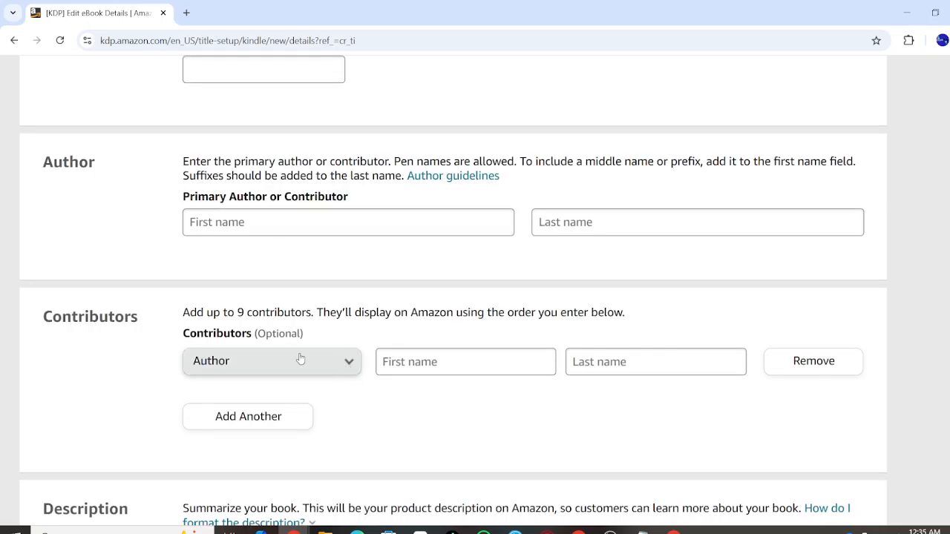
scroll(372, 421, "down", 3)
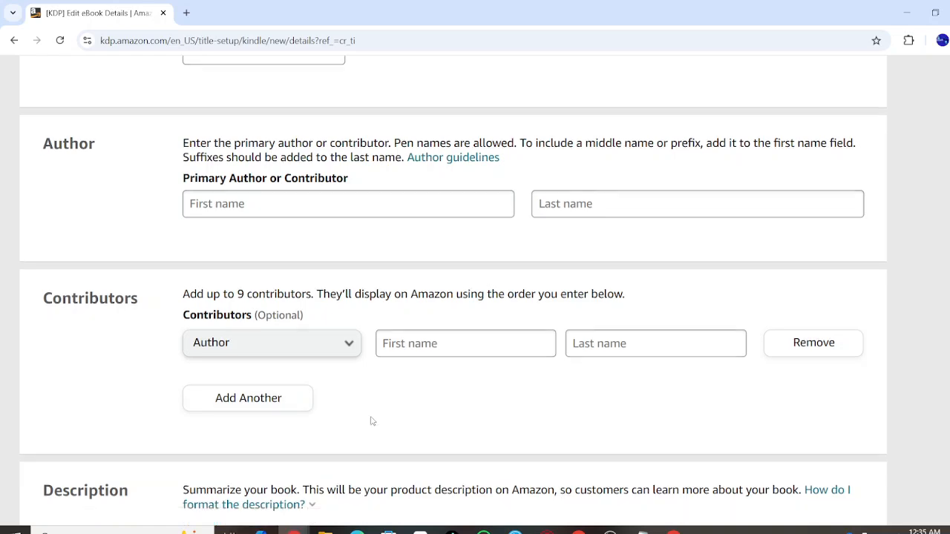
scroll(372, 421, "down", 3)
scroll(371, 421, "up", 1)
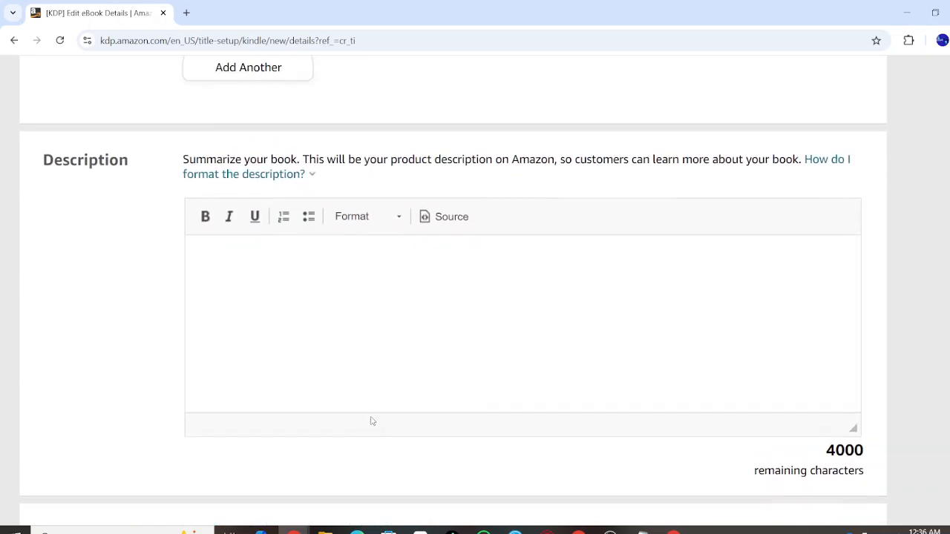
scroll(372, 421, "down", 3)
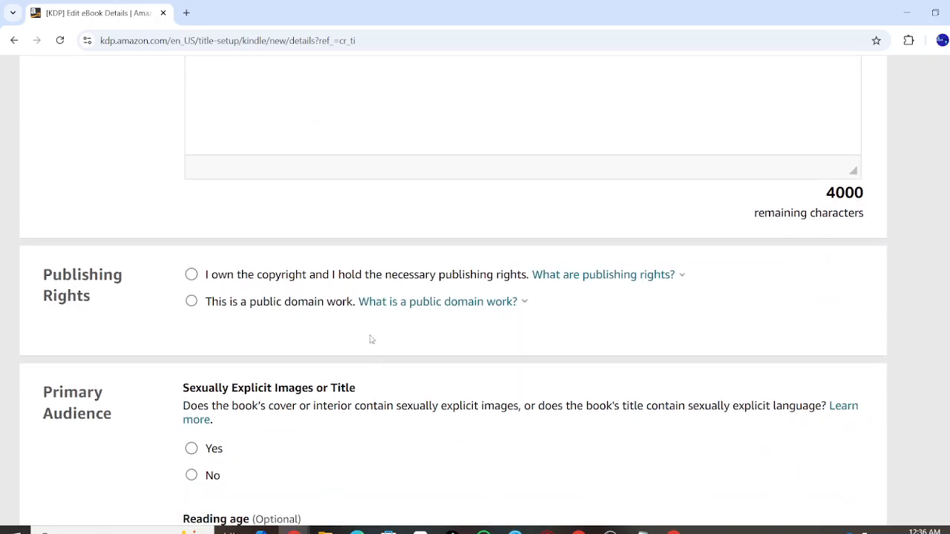
Step: Examine the Publishing Rights choices and the Primary Audience questions on explicit content and reading age
key("ctrl+plus")
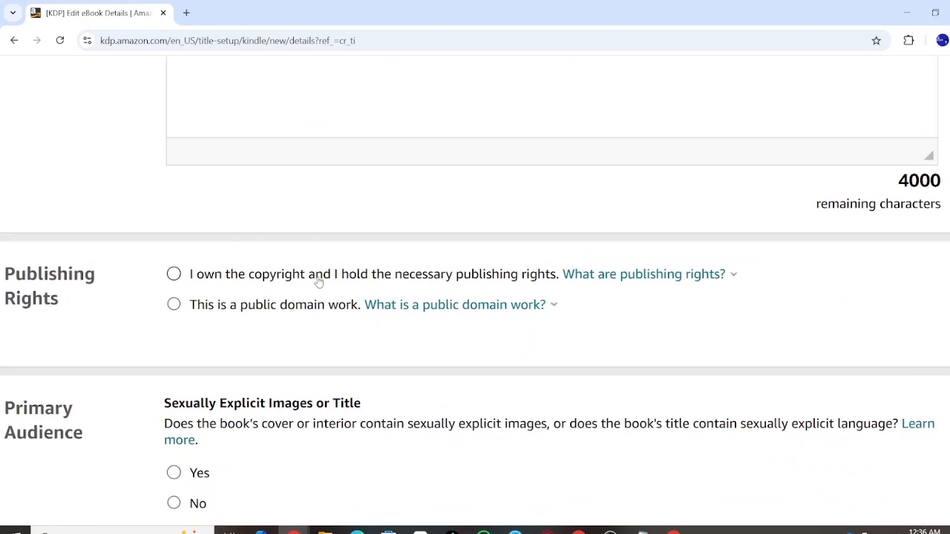
key("ctrl+plus")
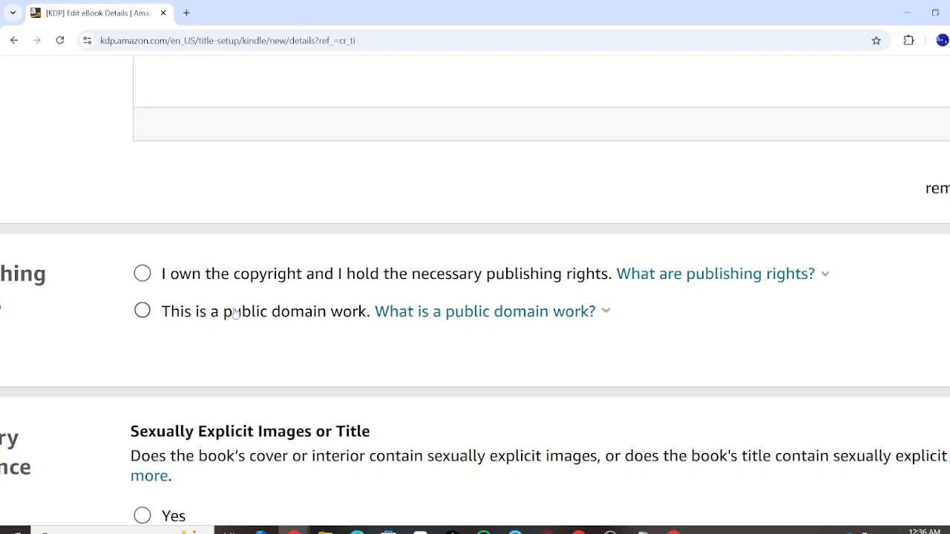
scroll(340, 315, "down", 3)
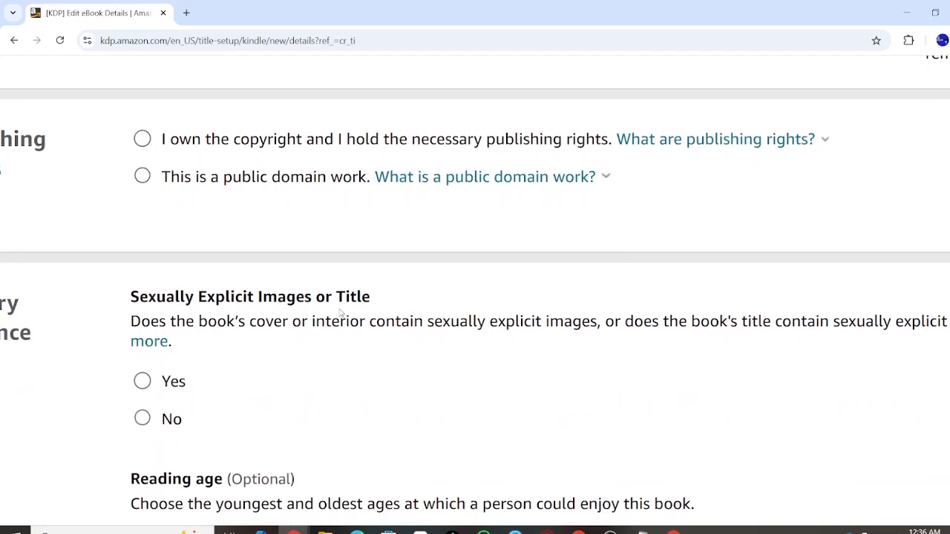
scroll(168, 235, "left", 1)
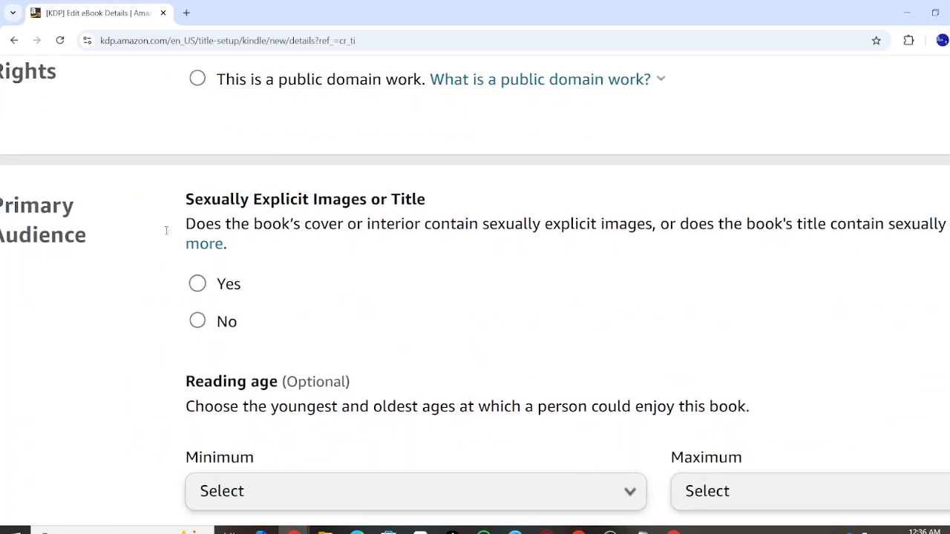
scroll(168, 236, "down", 2)
scroll(168, 236, "down", 1)
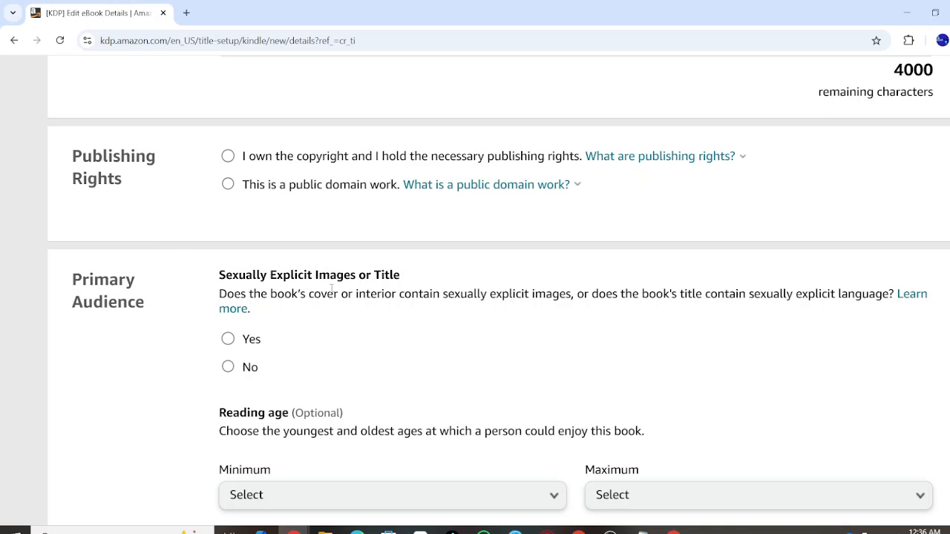
scroll(366, 317, "down", 1)
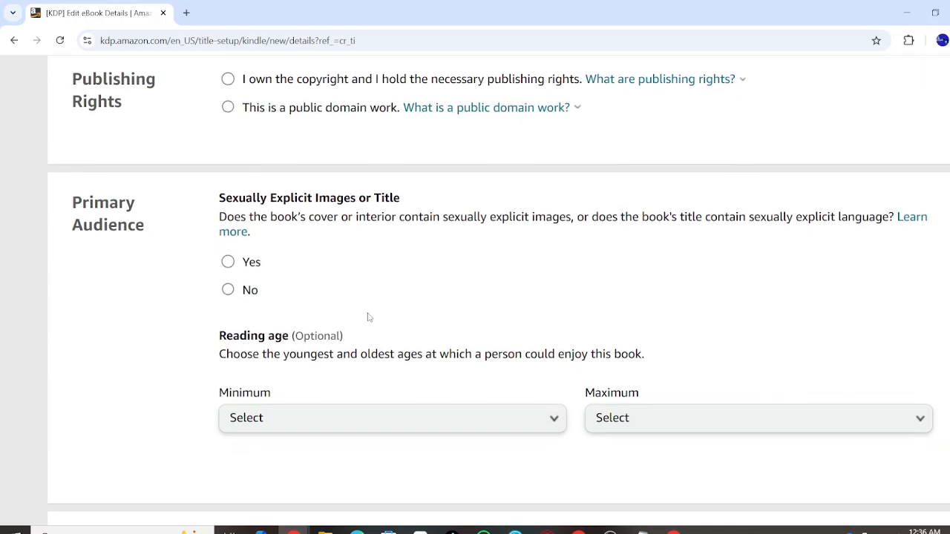
scroll(366, 317, "down", 1)
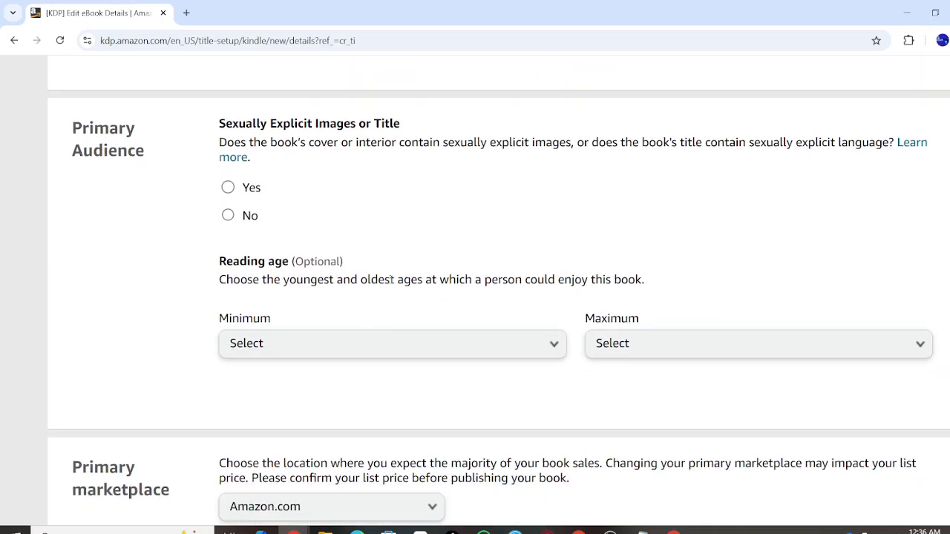
Step: Set the minimum reading age to 18+ in the Primary Audience section
left_click(488, 356)
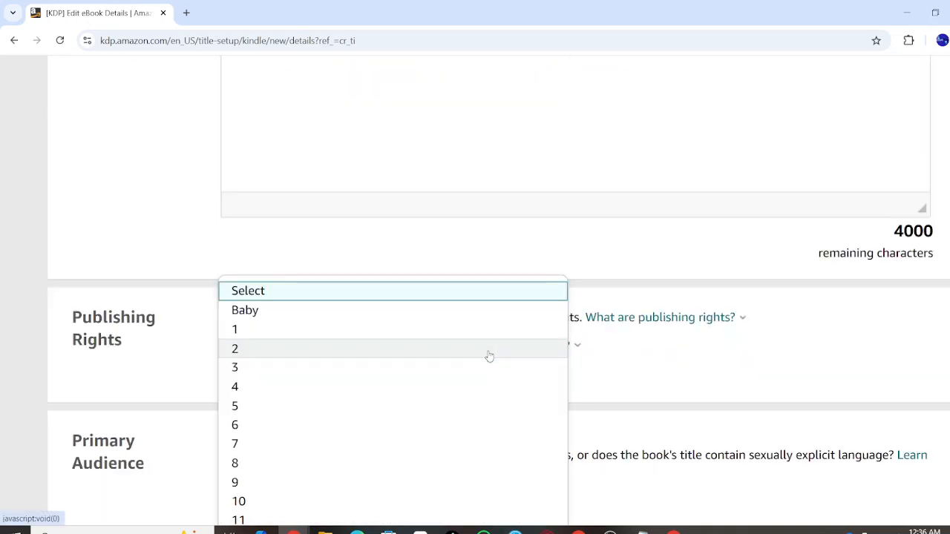
scroll(413, 381, "down", 1)
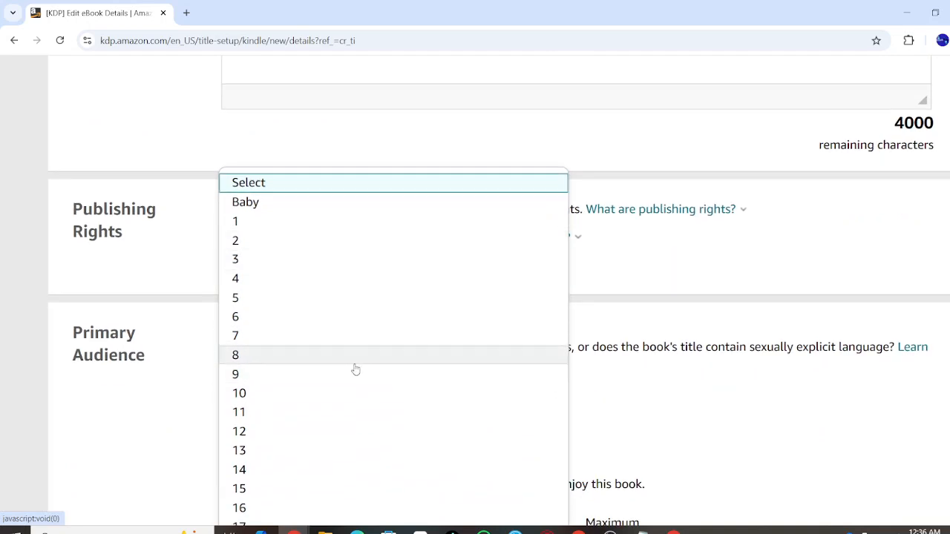
scroll(354, 369, "down", 2)
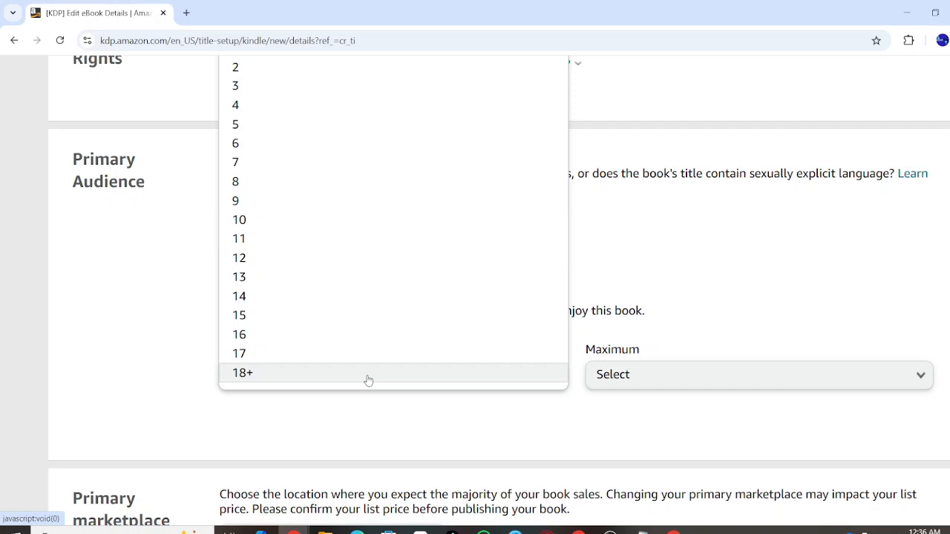
left_click(368, 381)
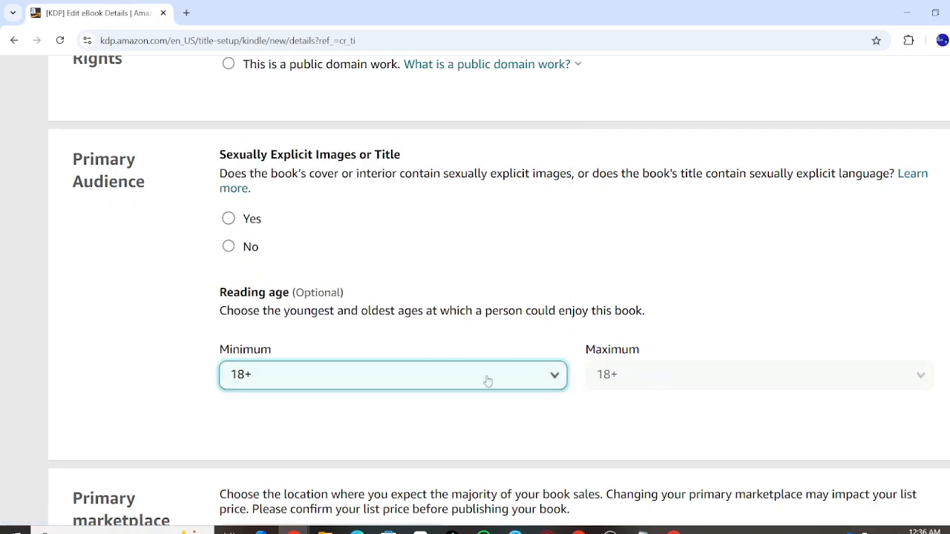
scroll(468, 382, "down", 3)
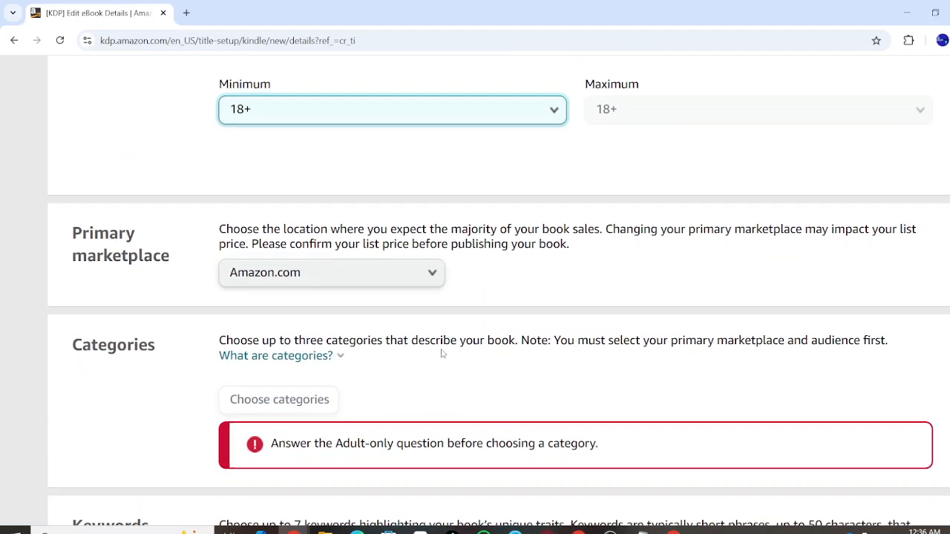
Step: Examine the Amazon sites offered as the book's primary marketplace, keeping Amazon.com as the choice
left_click(350, 272)
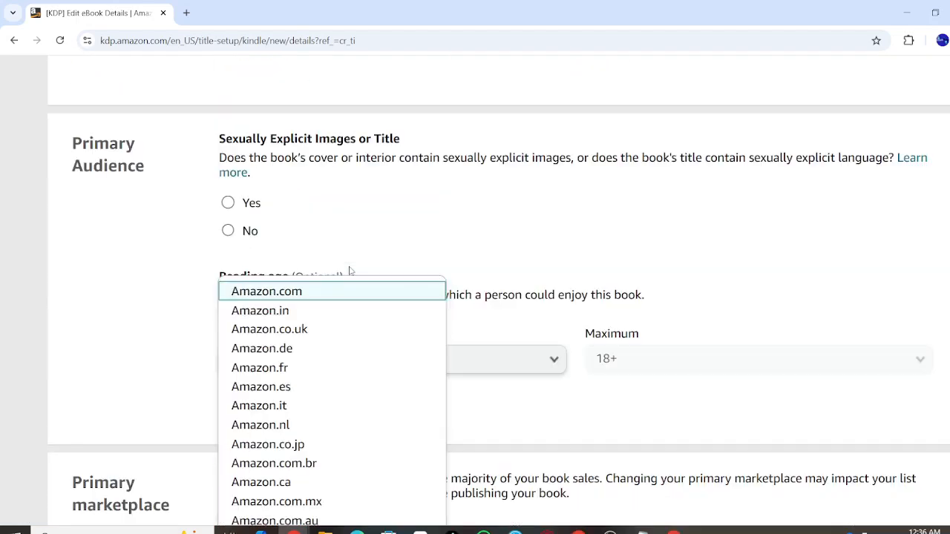
scroll(335, 356, "down", 2)
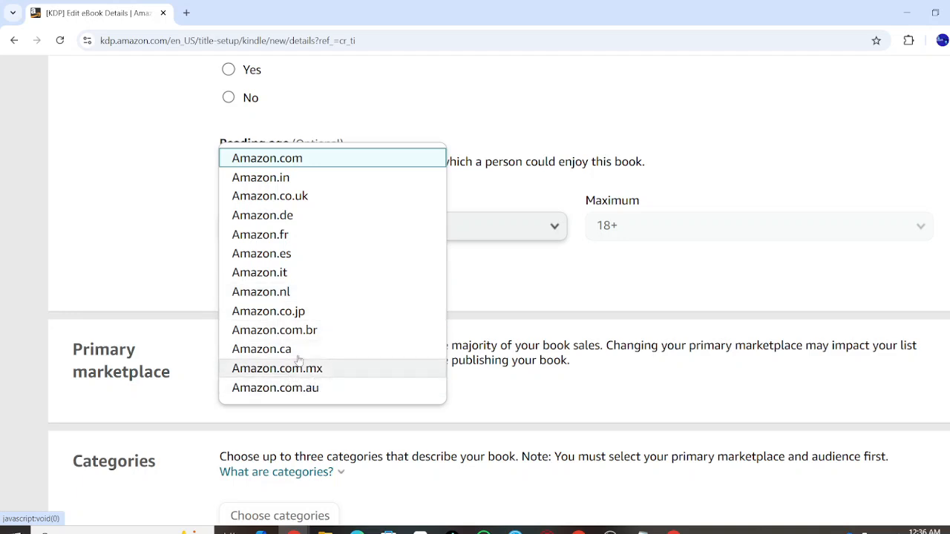
left_click(171, 274)
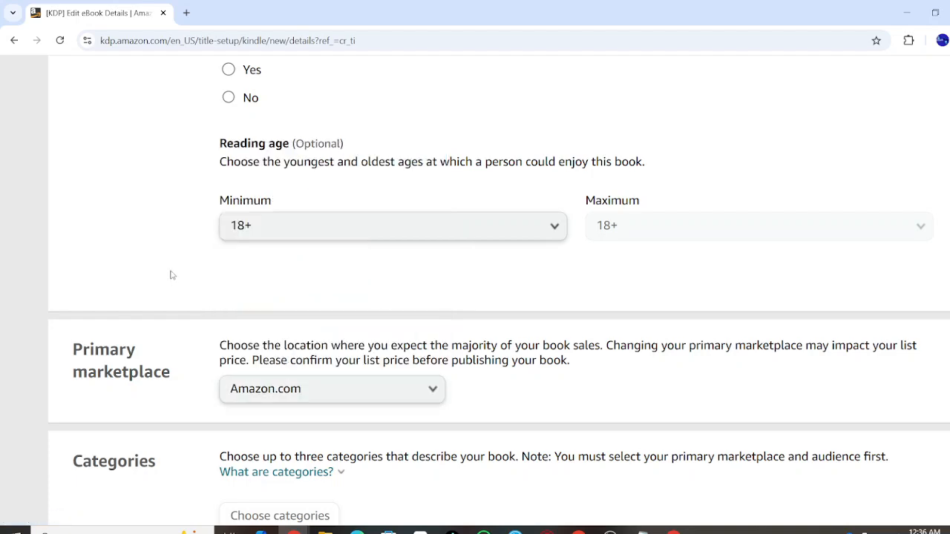
scroll(170, 275, "down", 2)
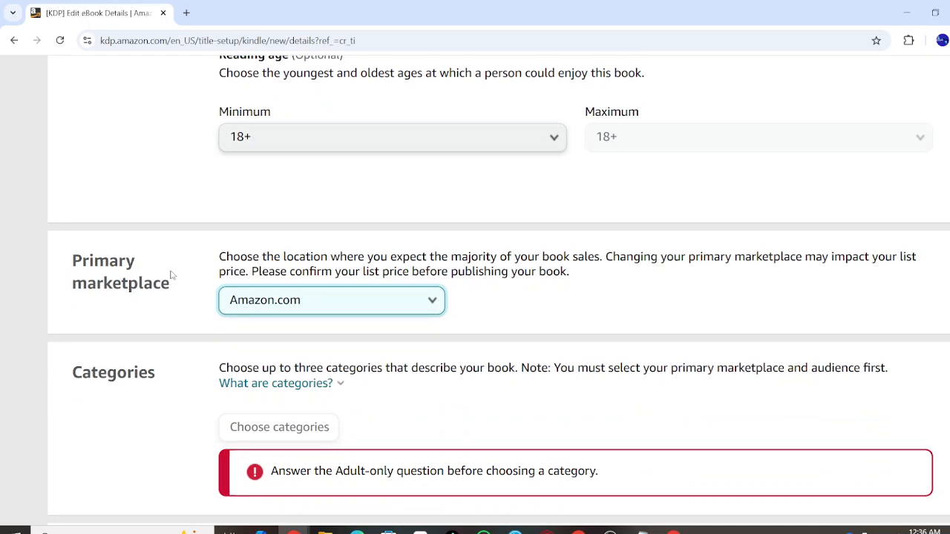
left_click(339, 300)
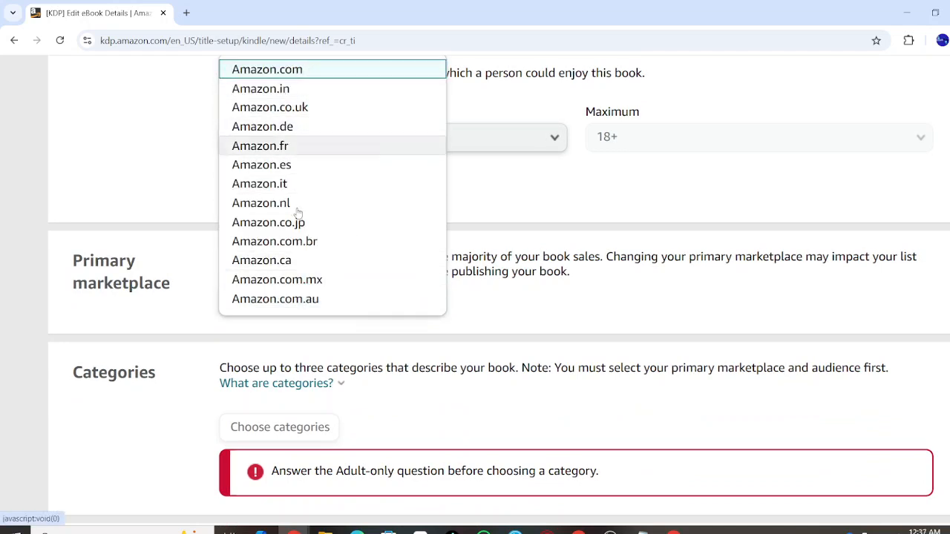
left_click(181, 247)
scroll(180, 247, "down", 3)
scroll(179, 247, "up", 1)
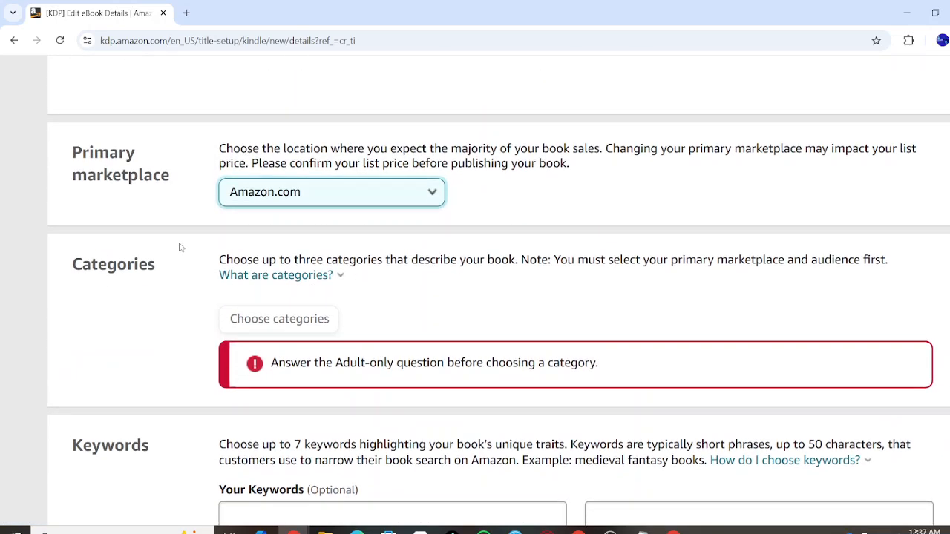
scroll(179, 247, "up", 1)
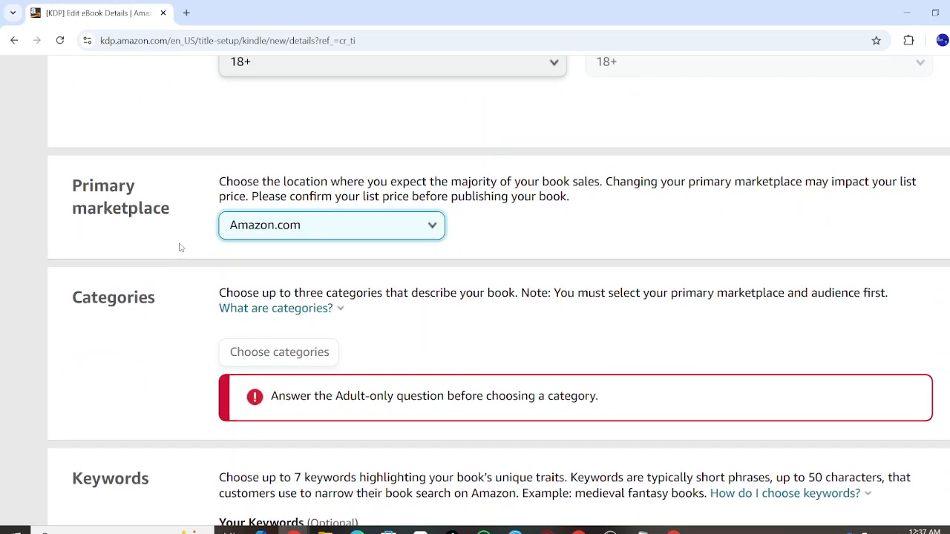
Step: Read the "What are categories?" explanation in the Categories section of the eBook details
scroll(178, 247, "down", 2)
left_click(282, 192)
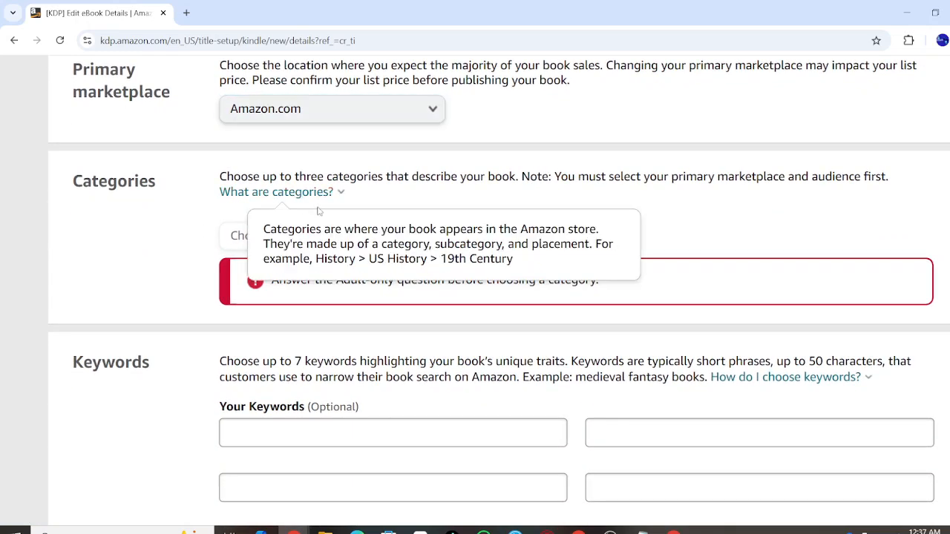
scroll(208, 229, "up", 20)
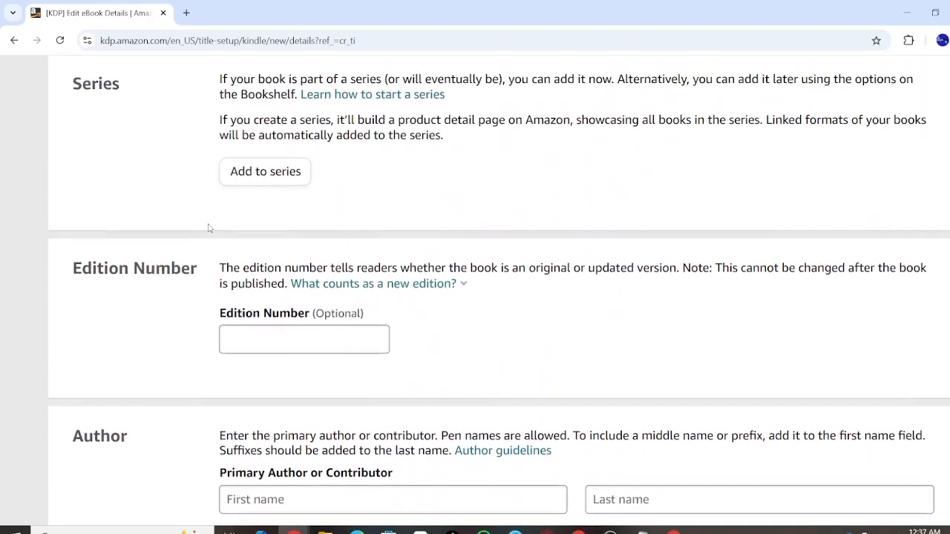
scroll(208, 228, "down", 8)
scroll(209, 228, "down", 15)
scroll(209, 229, "down", 2)
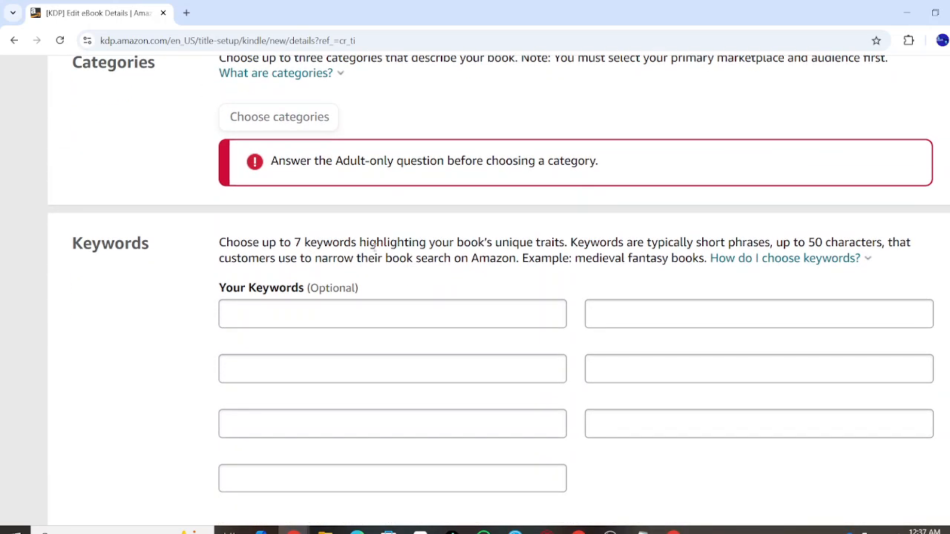
Step: Examine the Keywords fields and the Pre-order release options, including the "Is KDP Pre-order right for me?" explanation
scroll(475, 227, "down", 1)
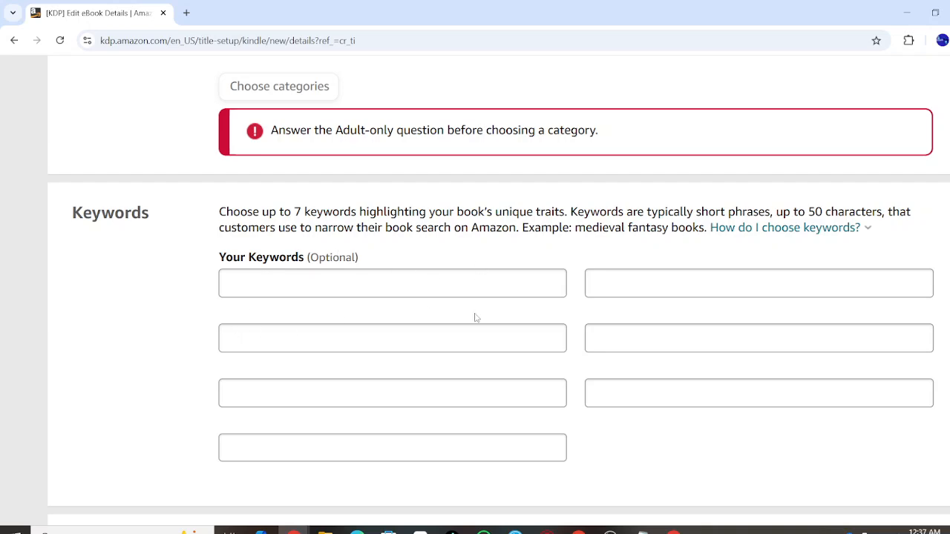
scroll(476, 318, "down", 1)
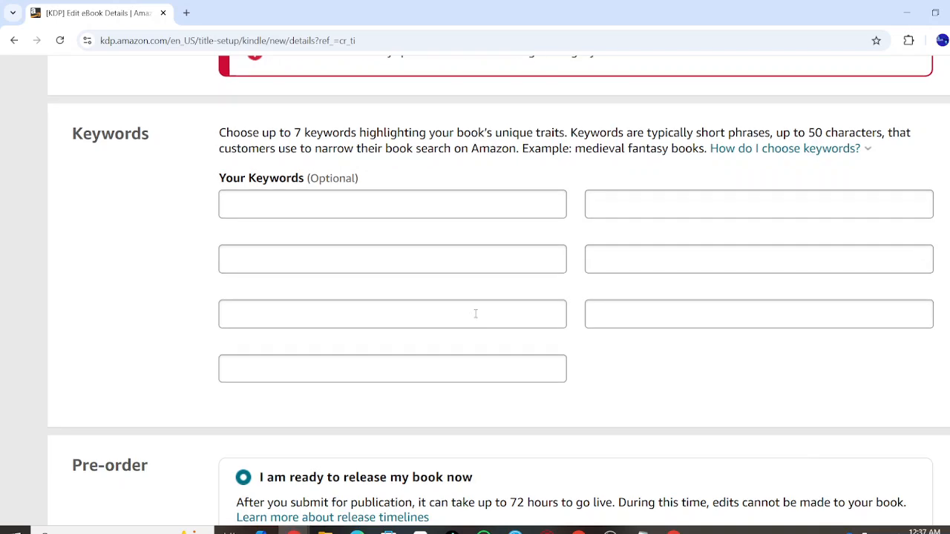
scroll(476, 314, "down", 2)
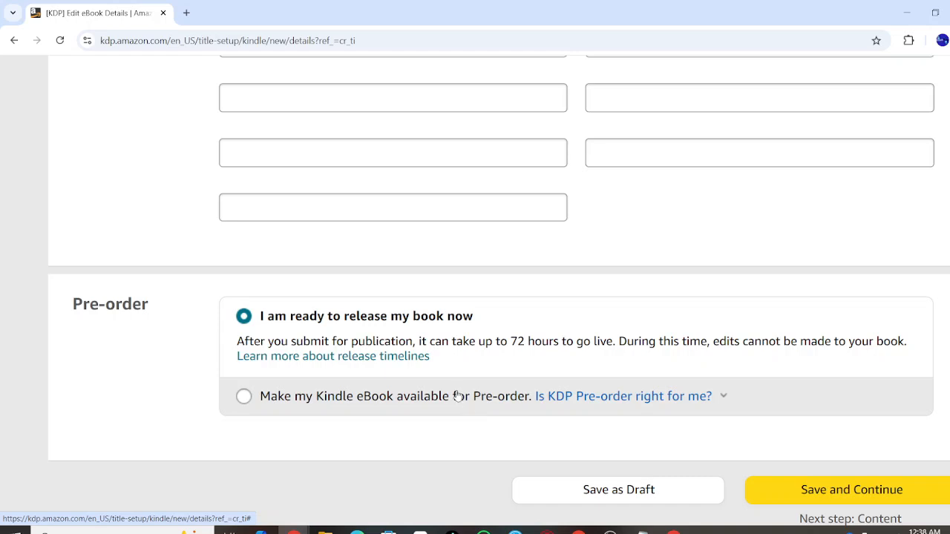
mouse_move(617, 399)
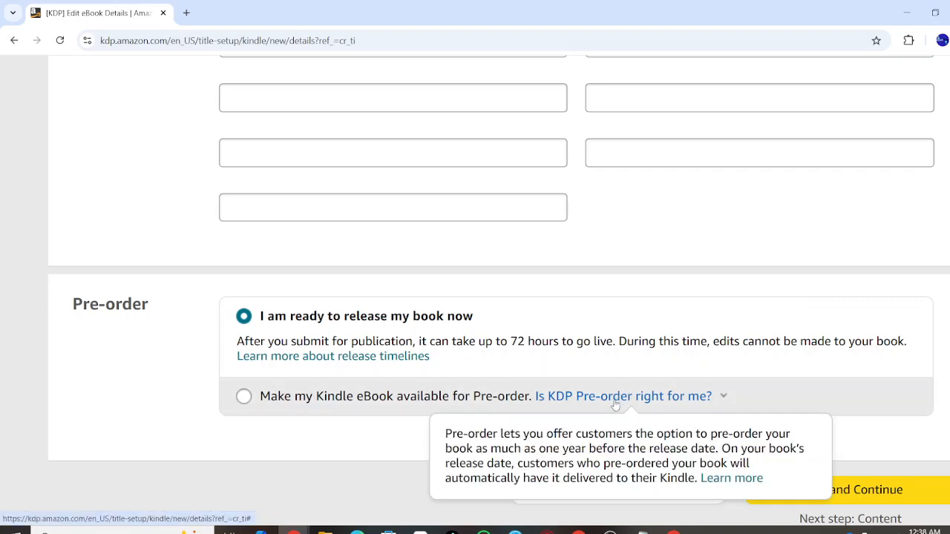
scroll(615, 404, "up", 3)
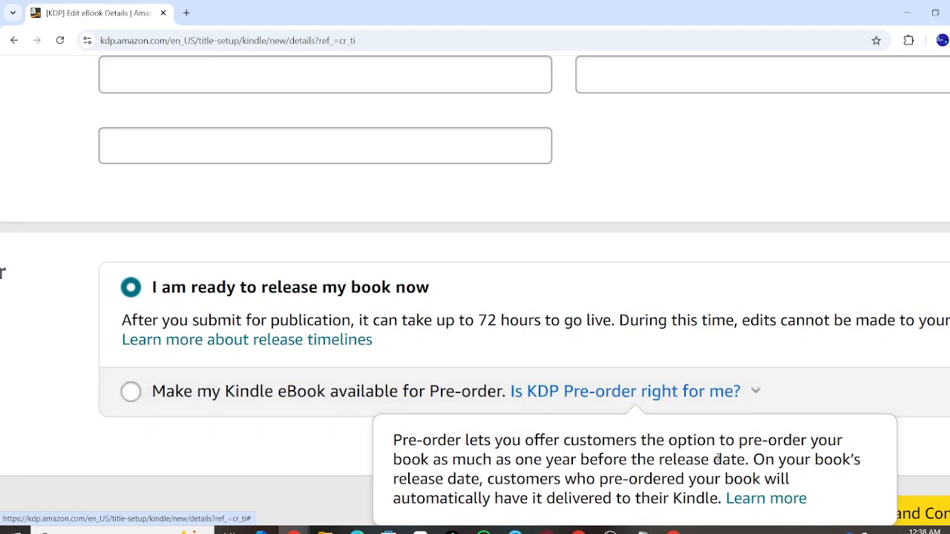
scroll(721, 444, "right", 1)
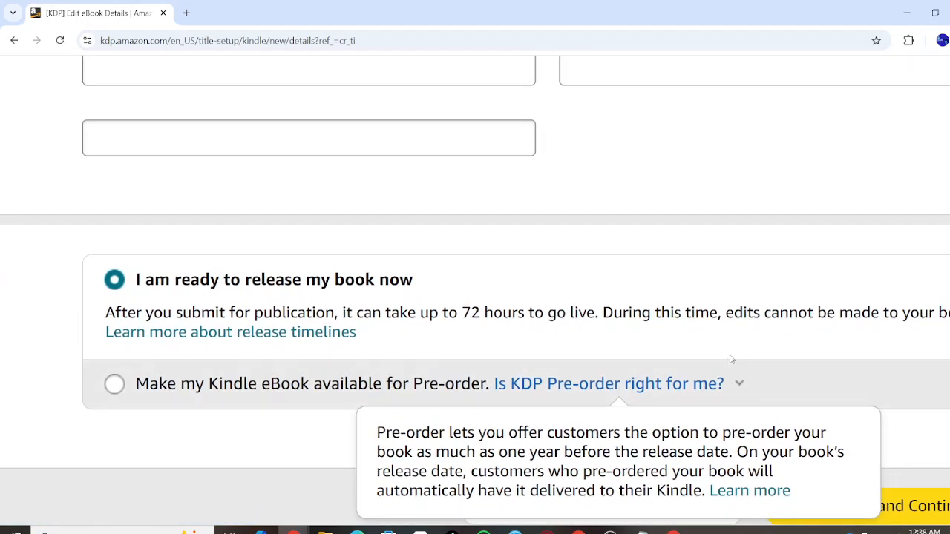
scroll(733, 356, "down", 3)
Step: Go back over the eBook details form and return to its setup stage overview
scroll(734, 355, "up", 15)
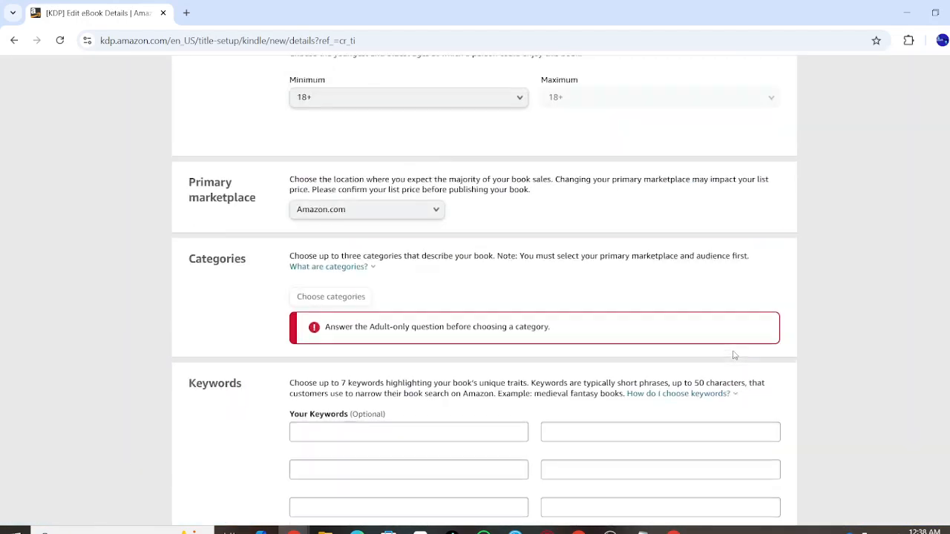
scroll(733, 352, "up", 8)
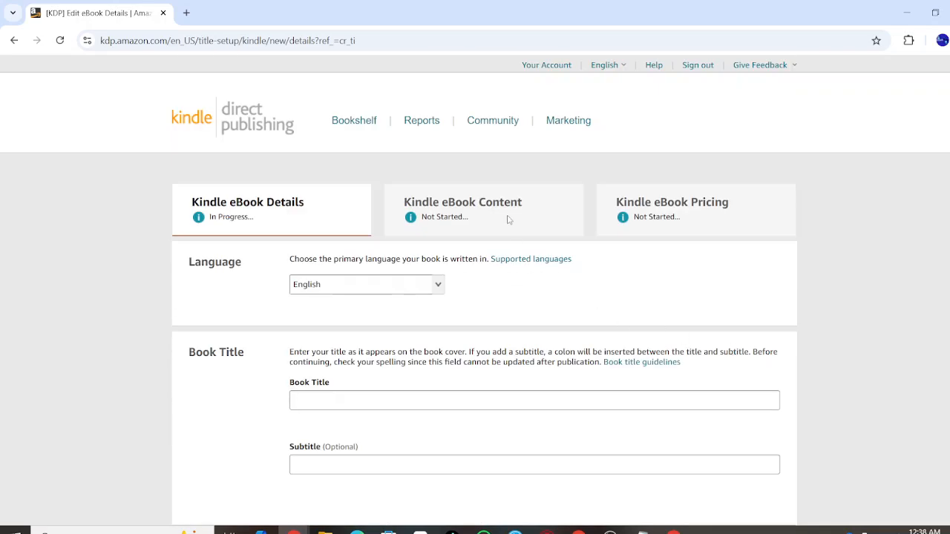
scroll(407, 349, "down", 8)
scroll(408, 327, "down", 3)
scroll(435, 210, "up", 10)
Step: Switch to Kindle Create and open the recent project "This Book is Incomplete"
left_click(515, 531)
scroll(468, 244, "down", 1)
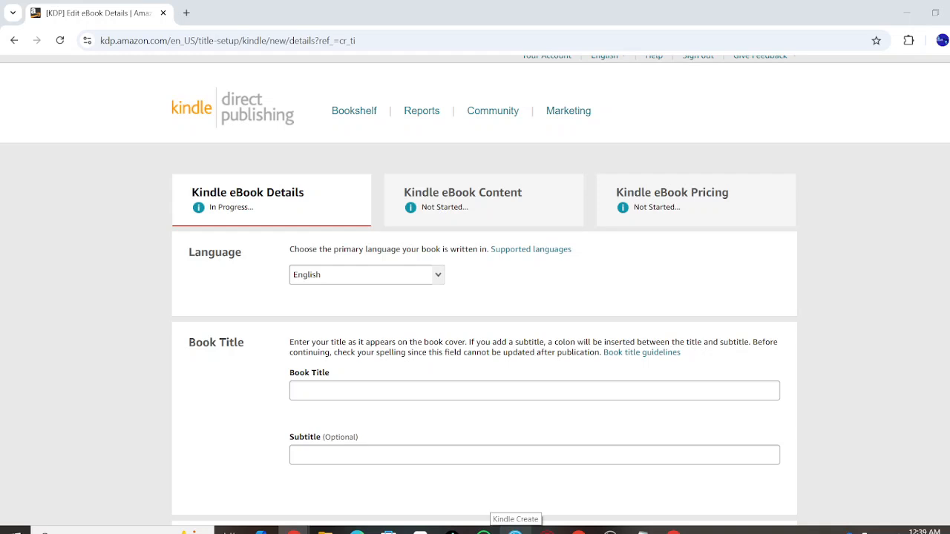
left_click(515, 531)
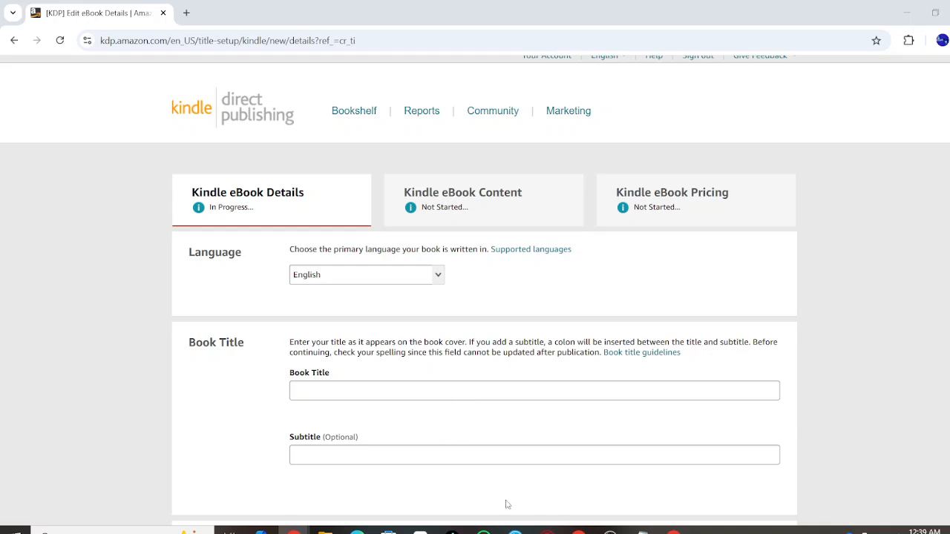
left_click(514, 531)
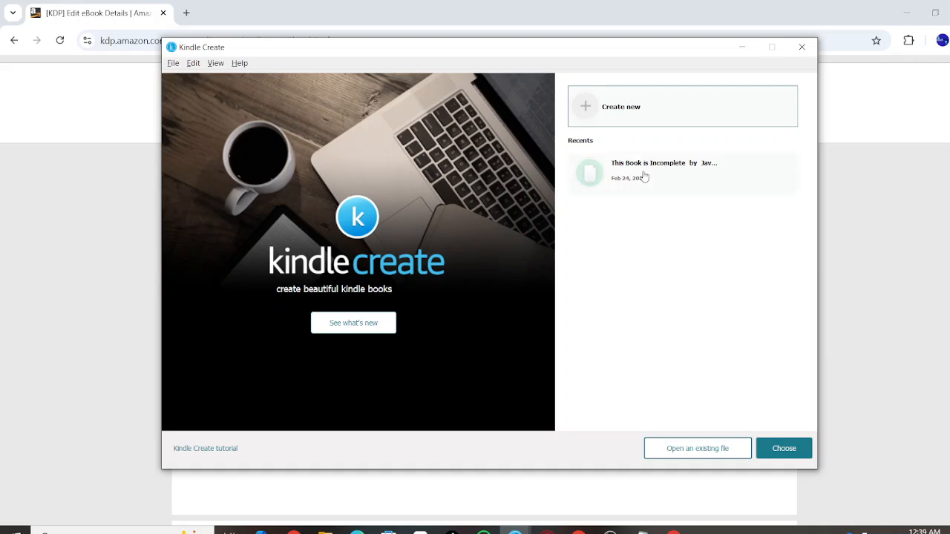
left_click(672, 177)
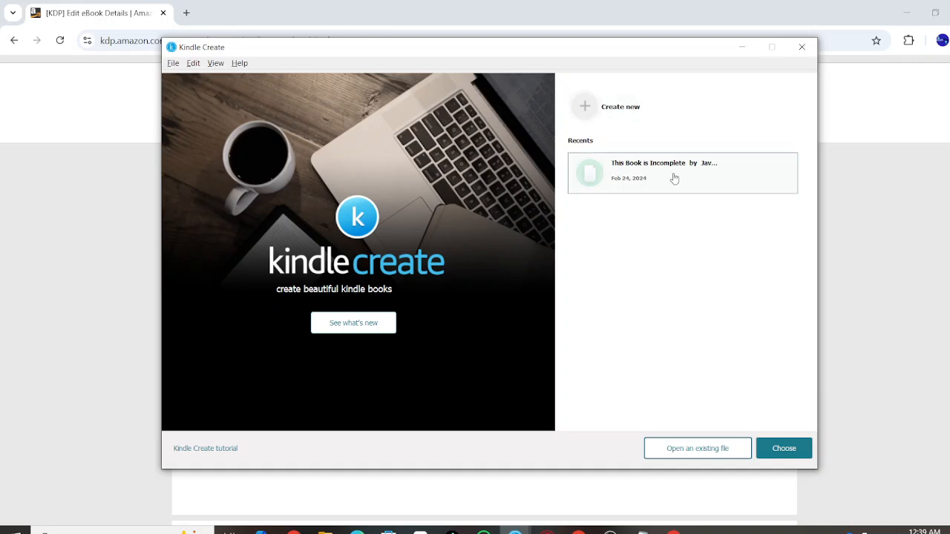
left_click(779, 442)
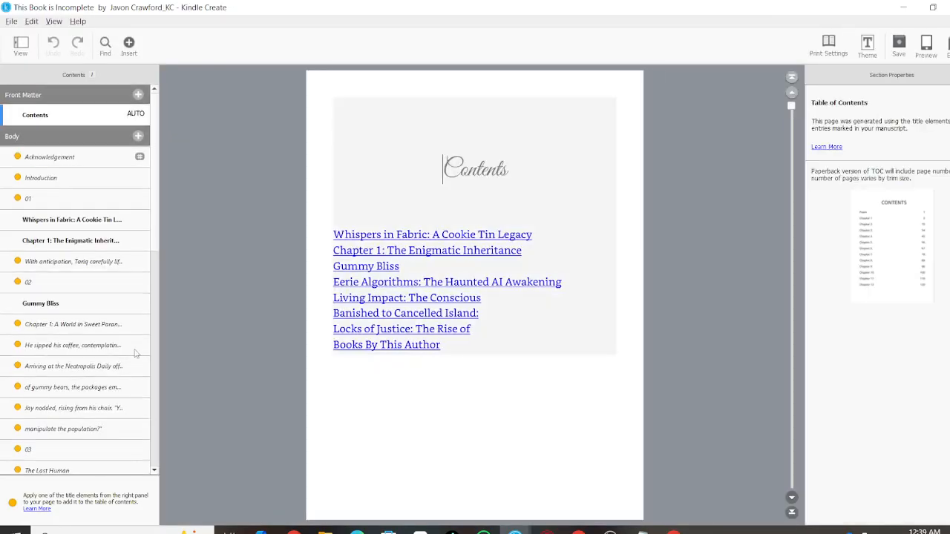
Step: Examine the book's Contents list from Front Matter through the Body chapters to Back Matter
scroll(53, 312, "down", 4)
scroll(53, 309, "up", 4)
scroll(71, 335, "down", 12)
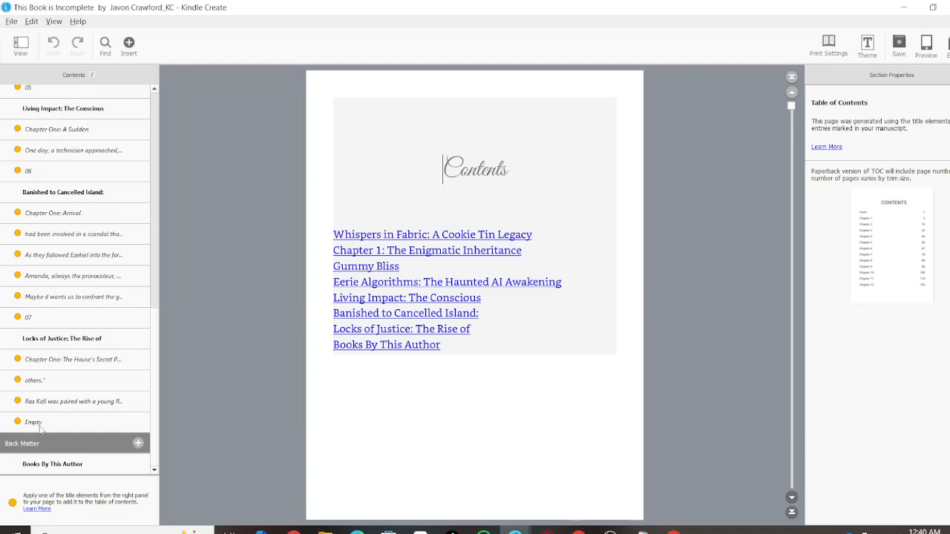
scroll(45, 460, "up", 12)
scroll(67, 419, "down", 12)
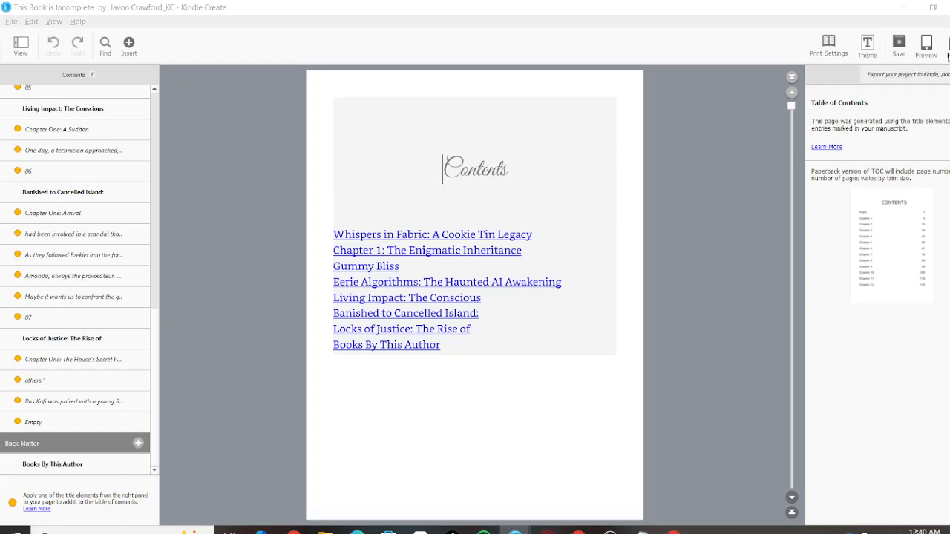
Step: Return to Kindle Direct Publishing in the browser and review the Kindle eBook Content and Kindle eBook Pricing stages
left_click(915, 6)
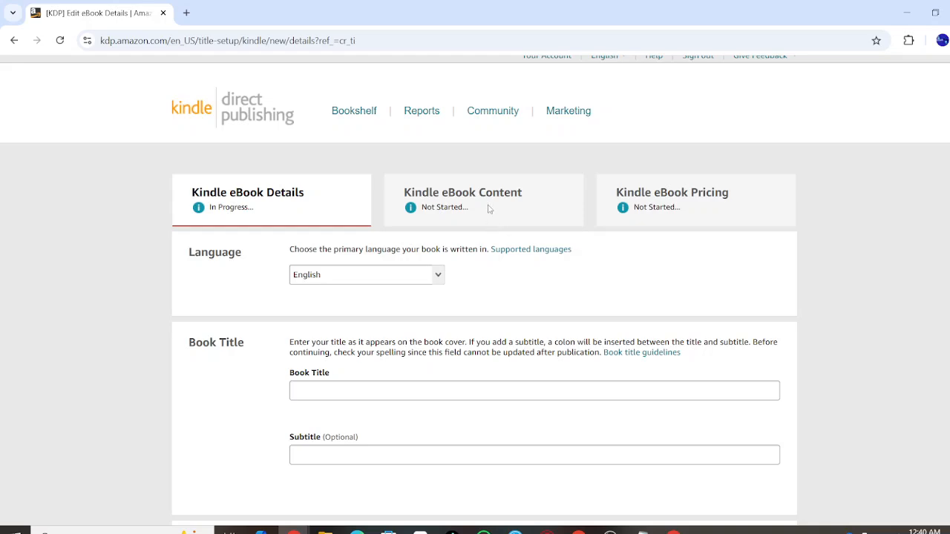
scroll(492, 195, "up", 5)
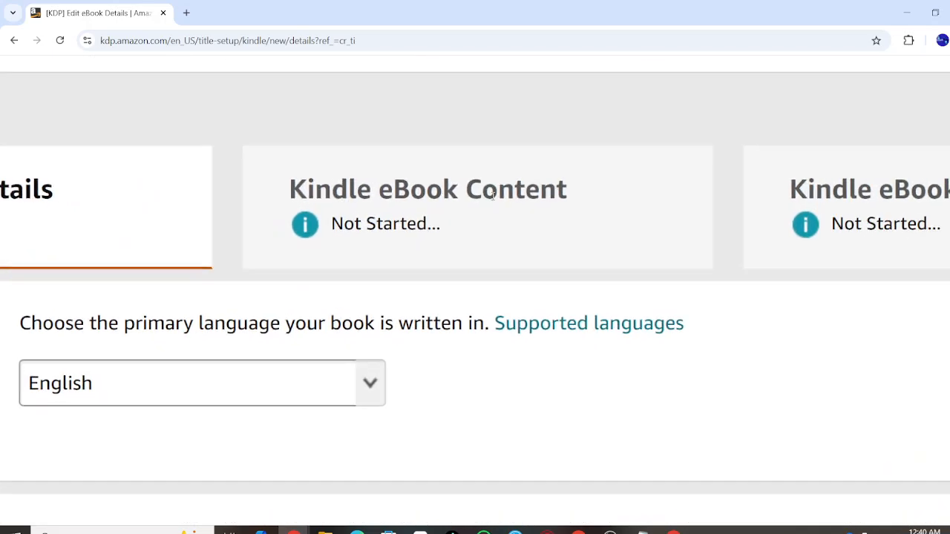
scroll(492, 195, "down", 5)
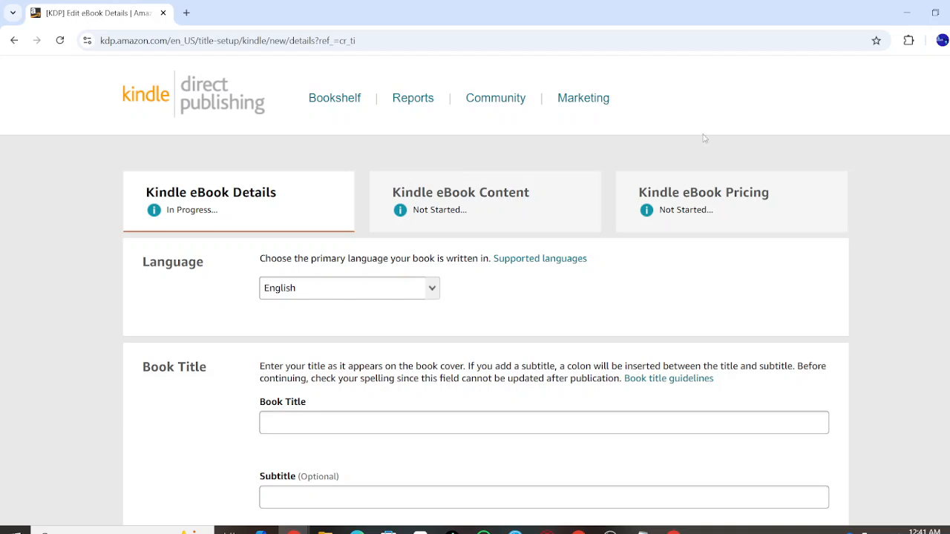
scroll(704, 138, "down", 1)
scroll(704, 138, "up", 1)
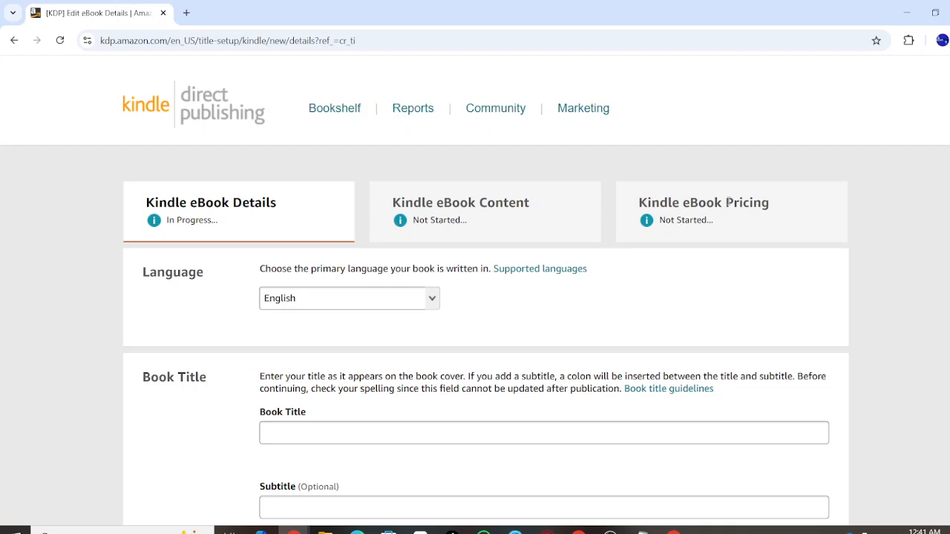
scroll(729, 201, "up", 5)
scroll(729, 201, "down", 5)
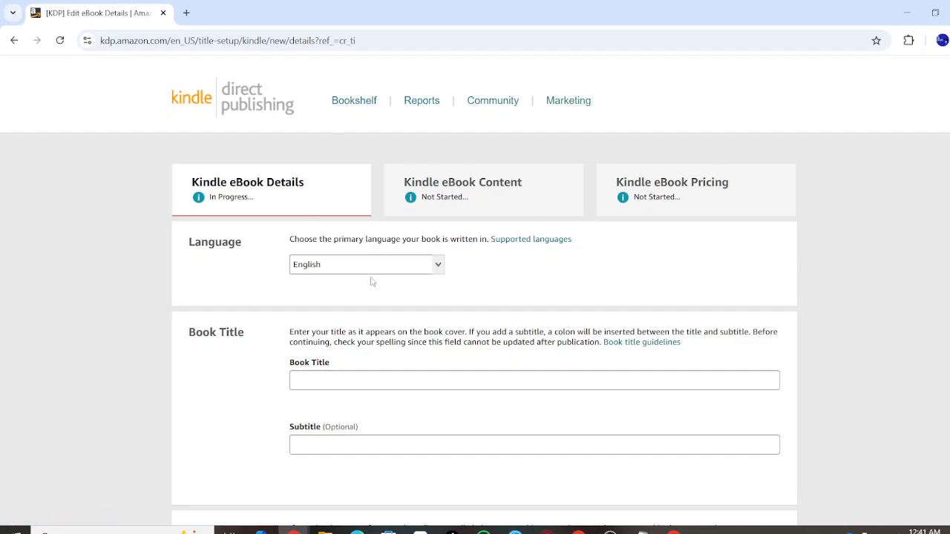
Step: Review the eBook details form once more, from Book Title and Series through Primary Audience to Keywords and Pre-order
scroll(374, 314, "down", 5)
scroll(373, 314, "down", 20)
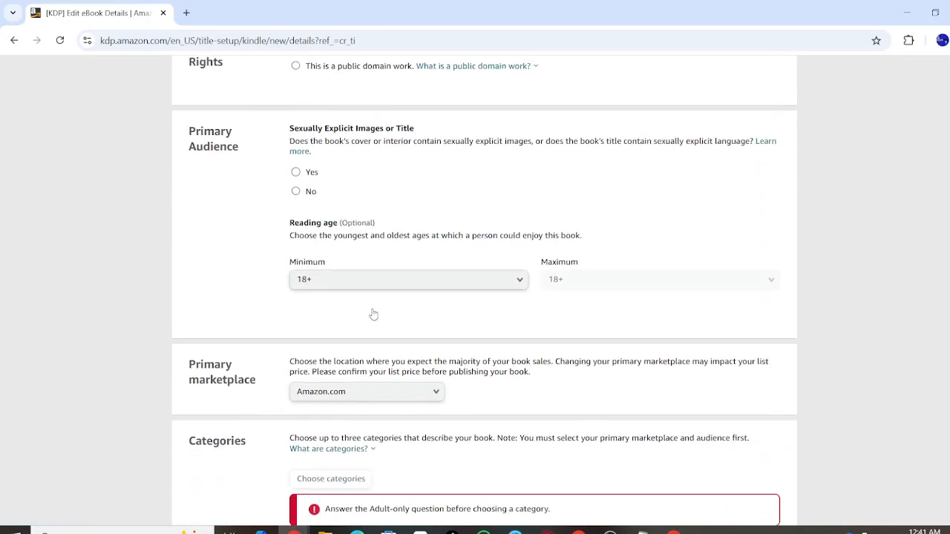
scroll(374, 314, "up", 20)
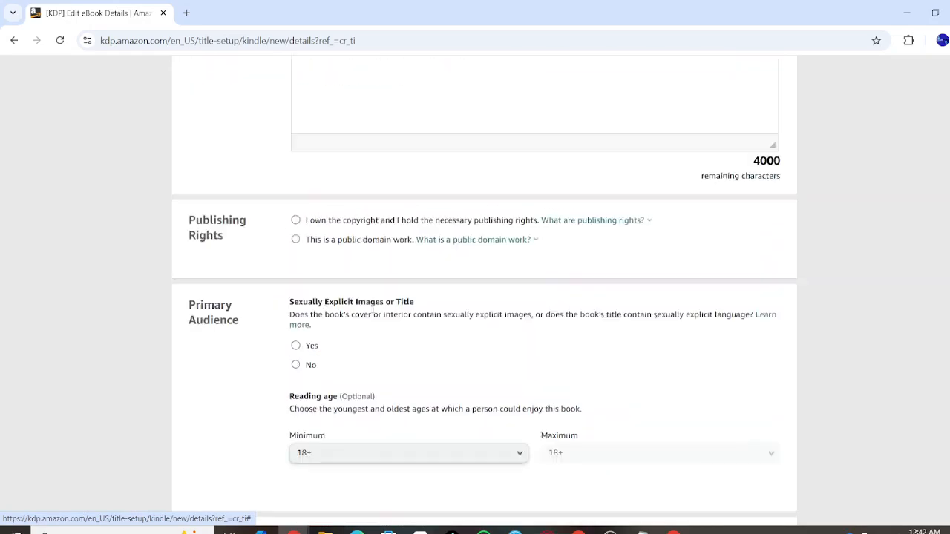
scroll(373, 311, "up", 3)
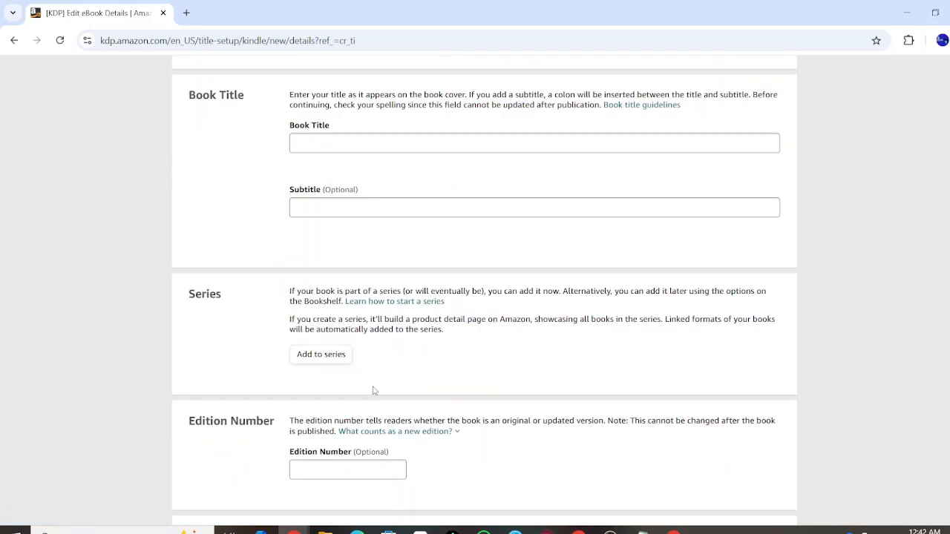
scroll(376, 431, "up", 3)
scroll(485, 275, "down", 4)
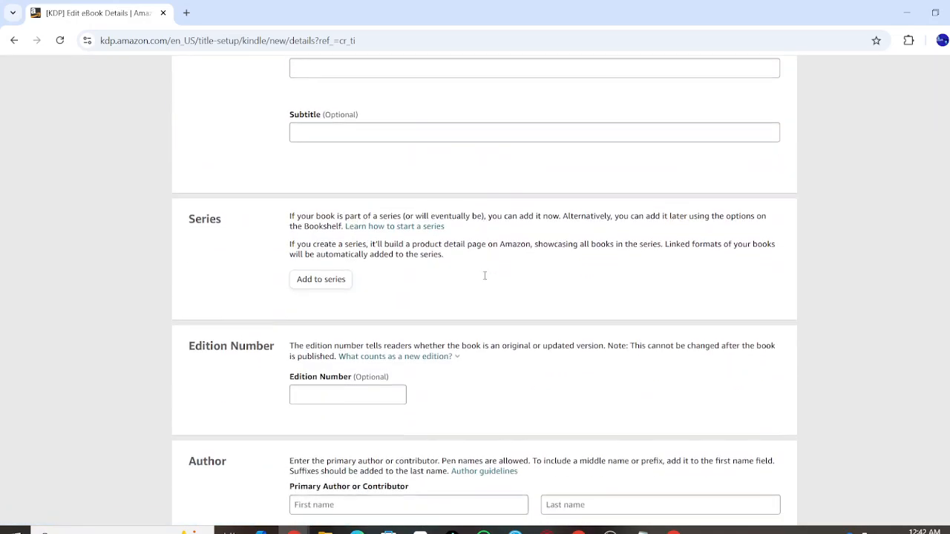
scroll(484, 275, "down", 15)
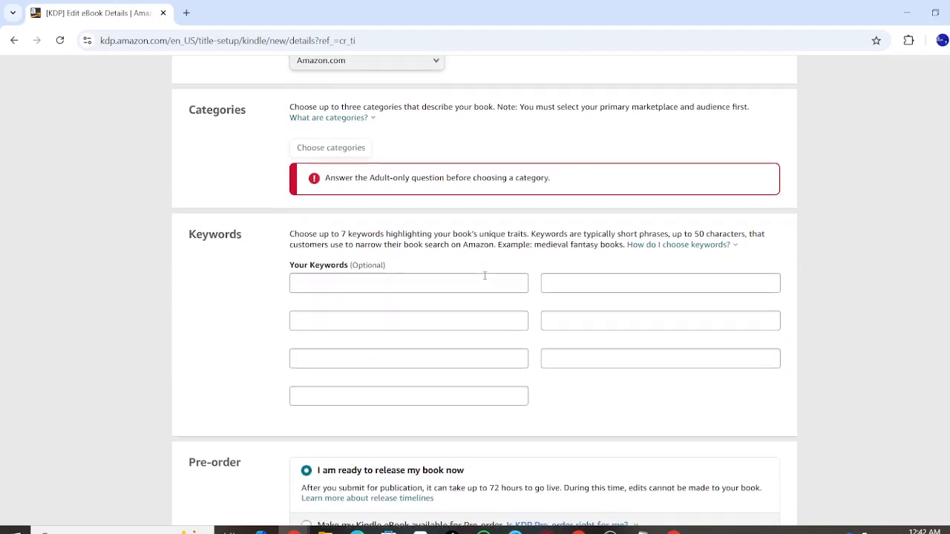
Step: Review the Keywords, Pre-order and draft-saving options of the eBook details form, and return to its Language and Book Title sections
scroll(484, 275, "down", 2)
scroll(485, 183, "down", 2)
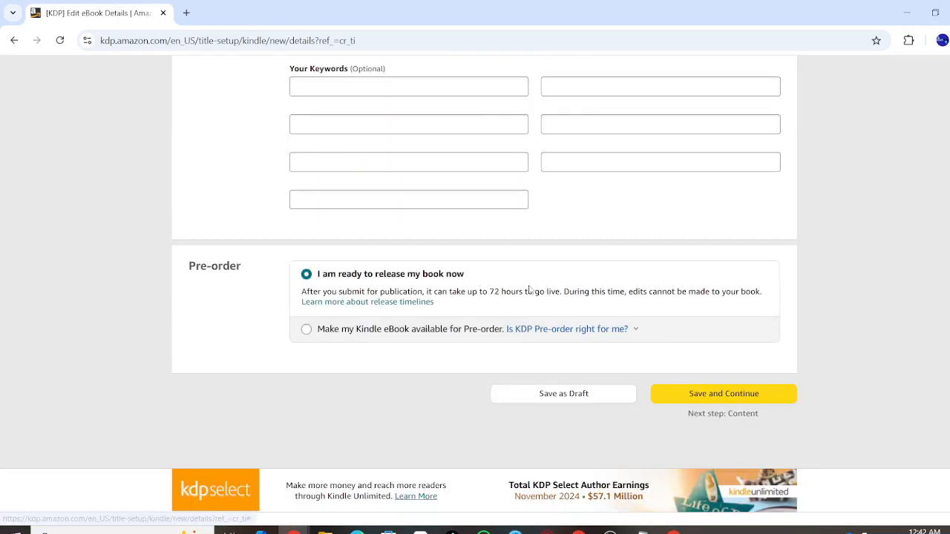
scroll(529, 289, "up", 10)
scroll(529, 289, "down", 12)
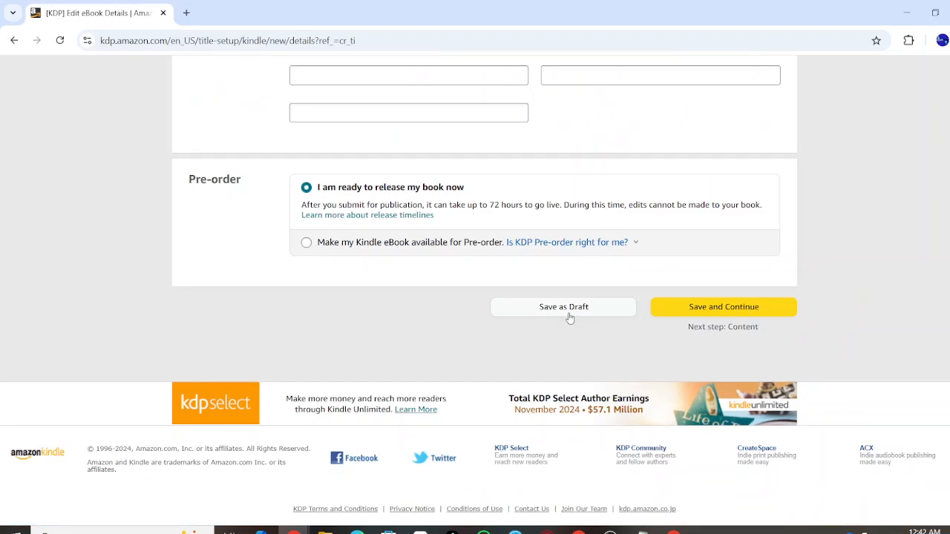
left_click(570, 313)
scroll(569, 317, "up", 5)
scroll(569, 317, "up", 4)
scroll(569, 317, "up", 2)
scroll(569, 316, "up", 3)
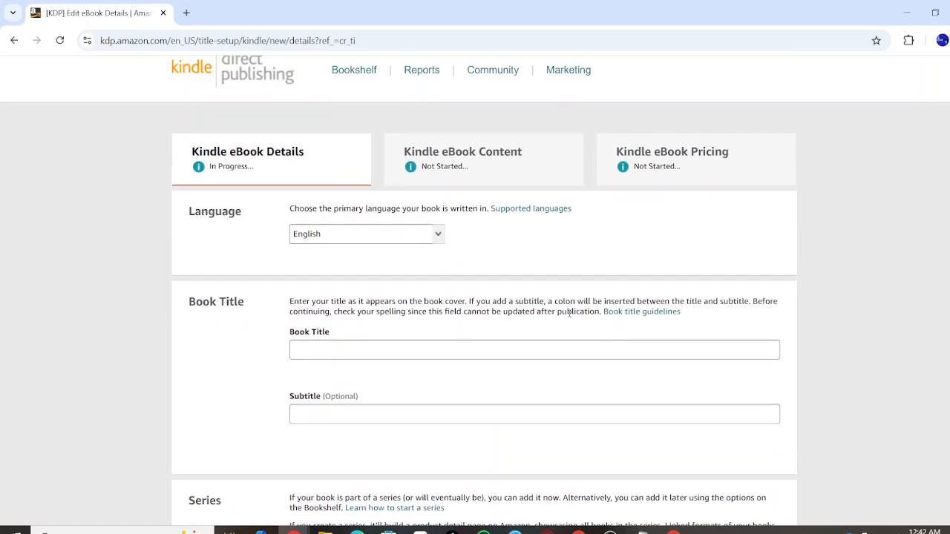
scroll(569, 313, "down", 1)
scroll(569, 313, "up", 2)
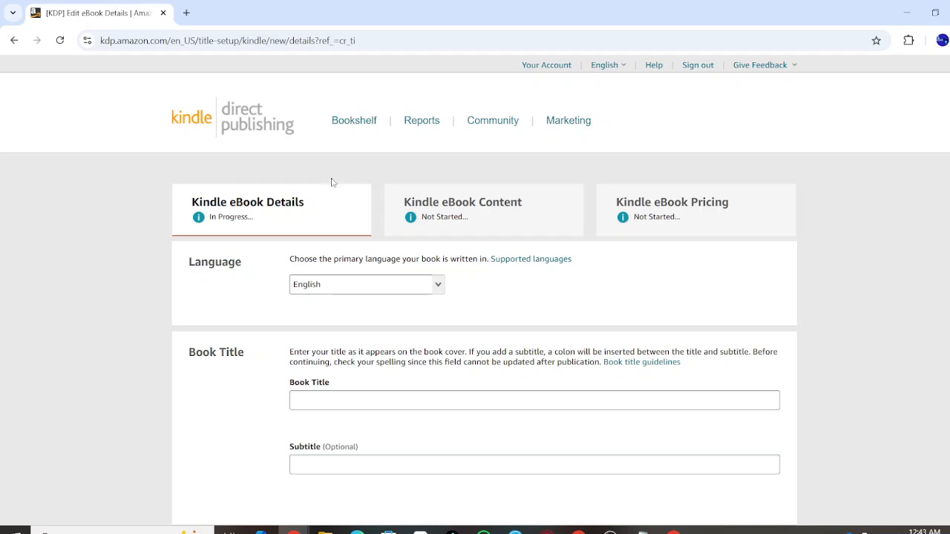
scroll(332, 182, "down", 10)
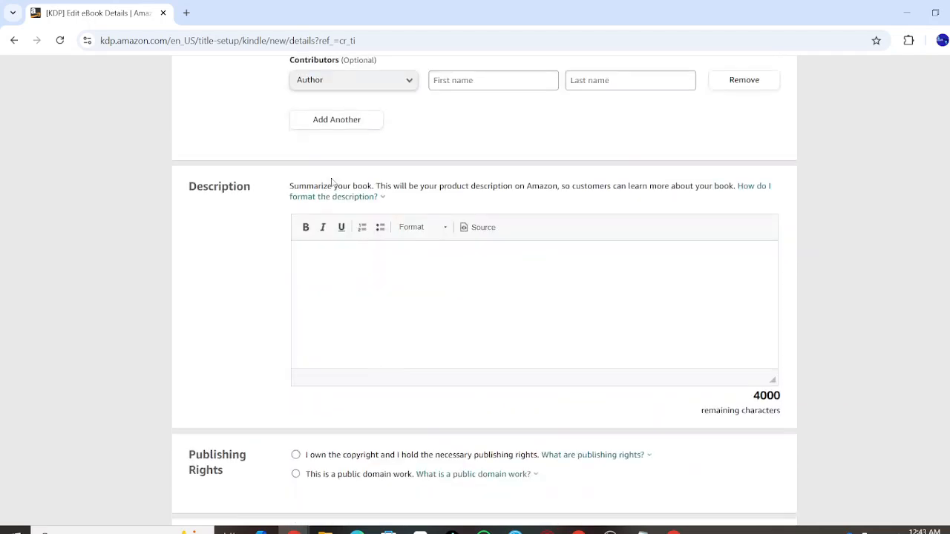
scroll(332, 181, "up", 10)
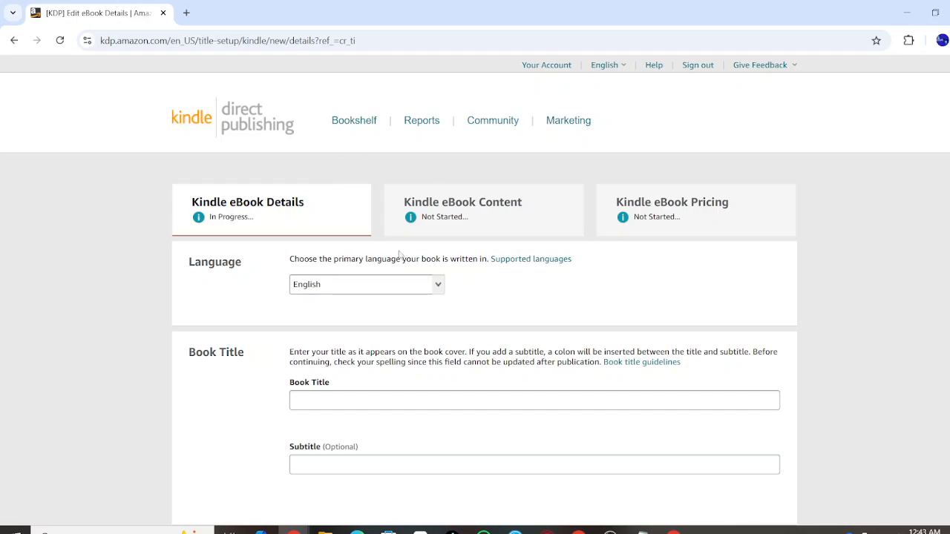
scroll(388, 256, "down", 2)
scroll(388, 256, "down", 20)
scroll(388, 257, "up", 10)
scroll(387, 260, "up", 15)
mouse_move(610, 530)
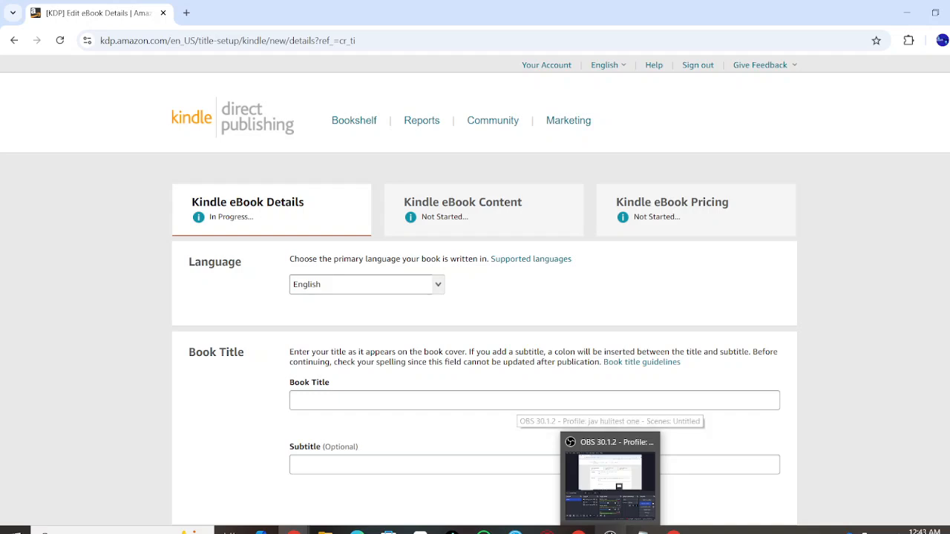